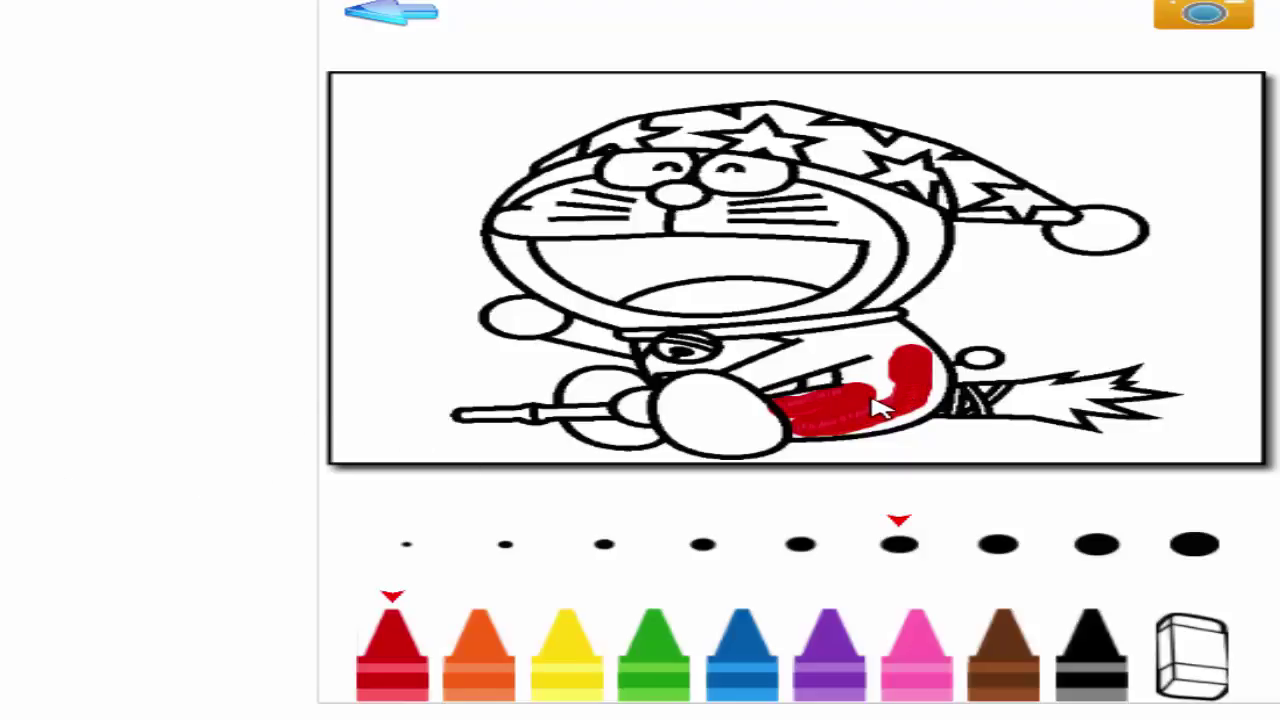
Clear the red colouring from the character's body and colour the body blue instead.
{"action": "left_click_drag", "start_coordinate": [878, 402], "coordinate": [878, 380]}
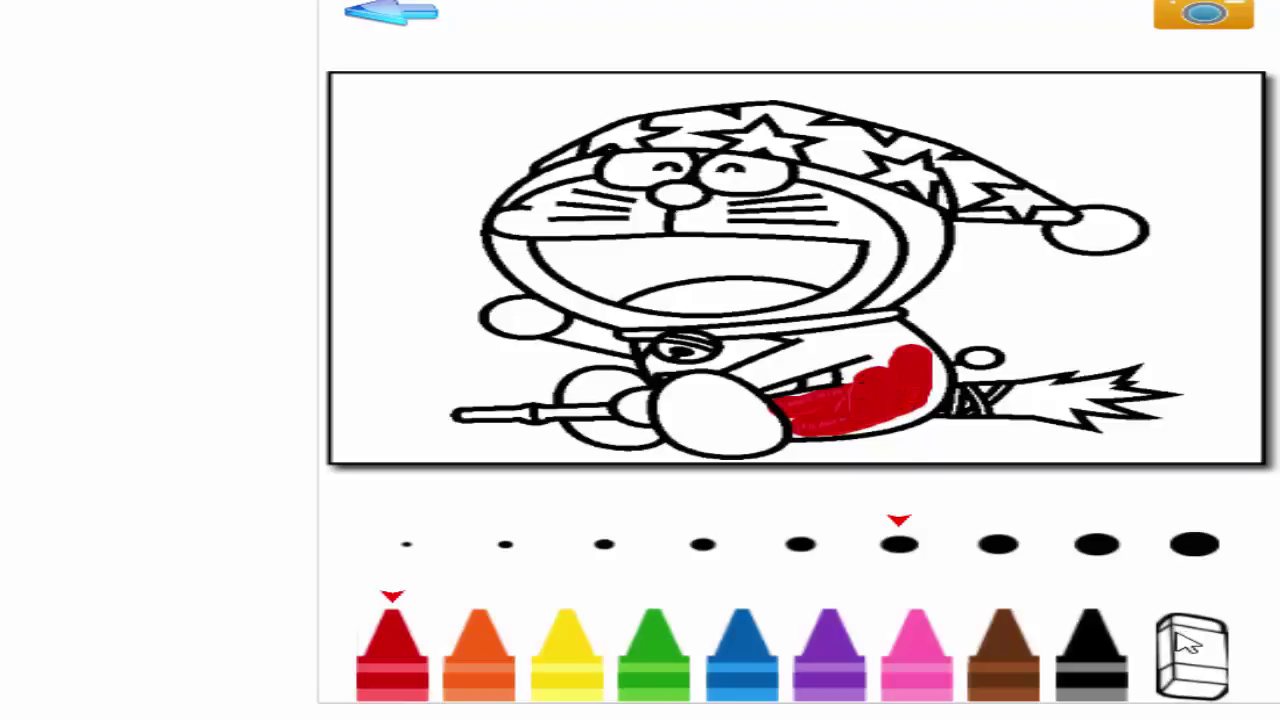
{"action": "mouse_move", "coordinate": [912, 378]}
{"action": "left_mouse_down"}
{"action": "mouse_move", "coordinate": [851, 416]}
{"action": "mouse_move", "coordinate": [790, 408]}
{"action": "mouse_move", "coordinate": [889, 379]}
{"action": "mouse_move", "coordinate": [889, 390]}
{"action": "mouse_move", "coordinate": [960, 338]}
{"action": "mouse_move", "coordinate": [891, 345]}
{"action": "mouse_move", "coordinate": [794, 433]}
{"action": "mouse_move", "coordinate": [804, 391]}
{"action": "mouse_move", "coordinate": [889, 363]}
{"action": "left_mouse_up"}
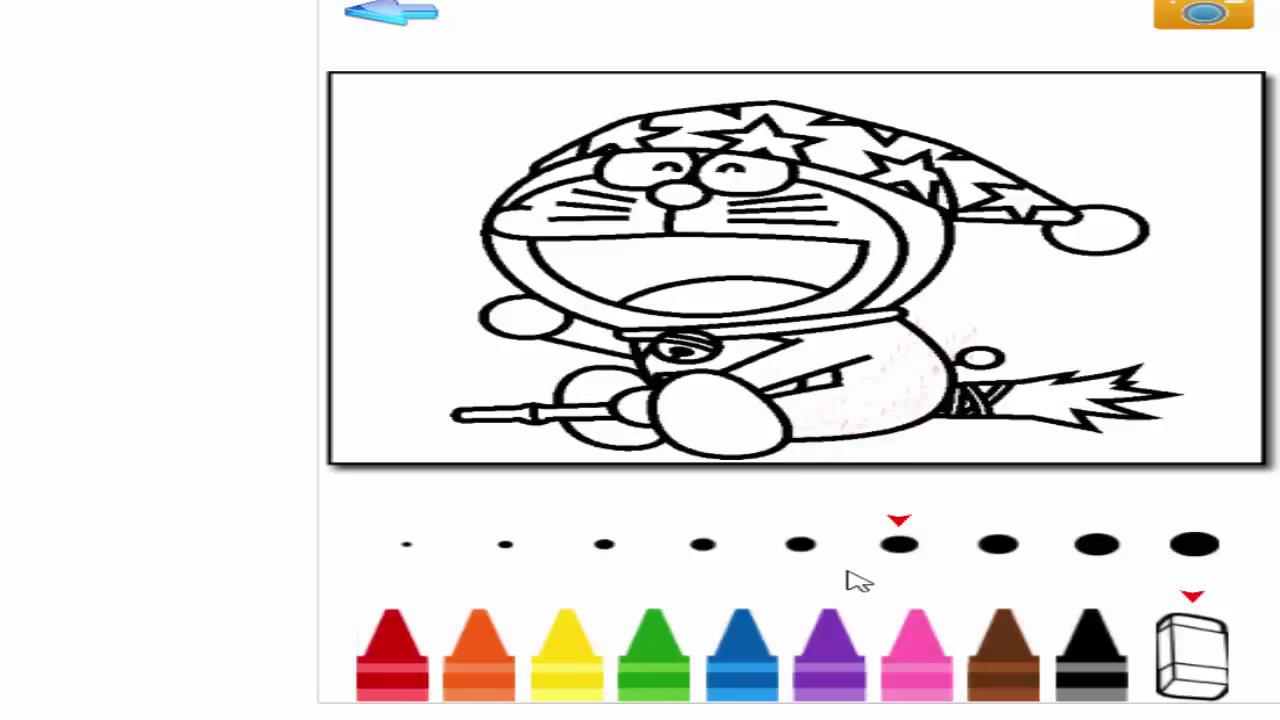
{"action": "left_click", "coordinate": [740, 650]}
{"action": "mouse_move", "coordinate": [830, 420]}
{"action": "left_mouse_down"}
{"action": "mouse_move", "coordinate": [837, 409]}
{"action": "mouse_move", "coordinate": [800, 415]}
{"action": "mouse_move", "coordinate": [849, 403]}
{"action": "mouse_move", "coordinate": [849, 417]}
{"action": "mouse_move", "coordinate": [809, 429]}
{"action": "mouse_move", "coordinate": [897, 426]}
{"action": "mouse_move", "coordinate": [925, 385]}
{"action": "mouse_move", "coordinate": [871, 409]}
{"action": "mouse_move", "coordinate": [865, 428]}
{"action": "mouse_move", "coordinate": [814, 443]}
{"action": "mouse_move", "coordinate": [906, 420]}
{"action": "mouse_move", "coordinate": [925, 380]}
{"action": "mouse_move", "coordinate": [890, 393]}
{"action": "mouse_move", "coordinate": [877, 380]}
{"action": "mouse_move", "coordinate": [925, 360]}
{"action": "mouse_move", "coordinate": [935, 388]}
{"action": "mouse_move", "coordinate": [909, 420]}
{"action": "mouse_move", "coordinate": [902, 335]}
{"action": "mouse_move", "coordinate": [820, 343]}
{"action": "mouse_move", "coordinate": [751, 376]}
{"action": "mouse_move", "coordinate": [872, 358]}
{"action": "mouse_move", "coordinate": [825, 360]}
{"action": "mouse_move", "coordinate": [775, 385]}
{"action": "mouse_move", "coordinate": [783, 392]}
{"action": "left_mouse_up"}
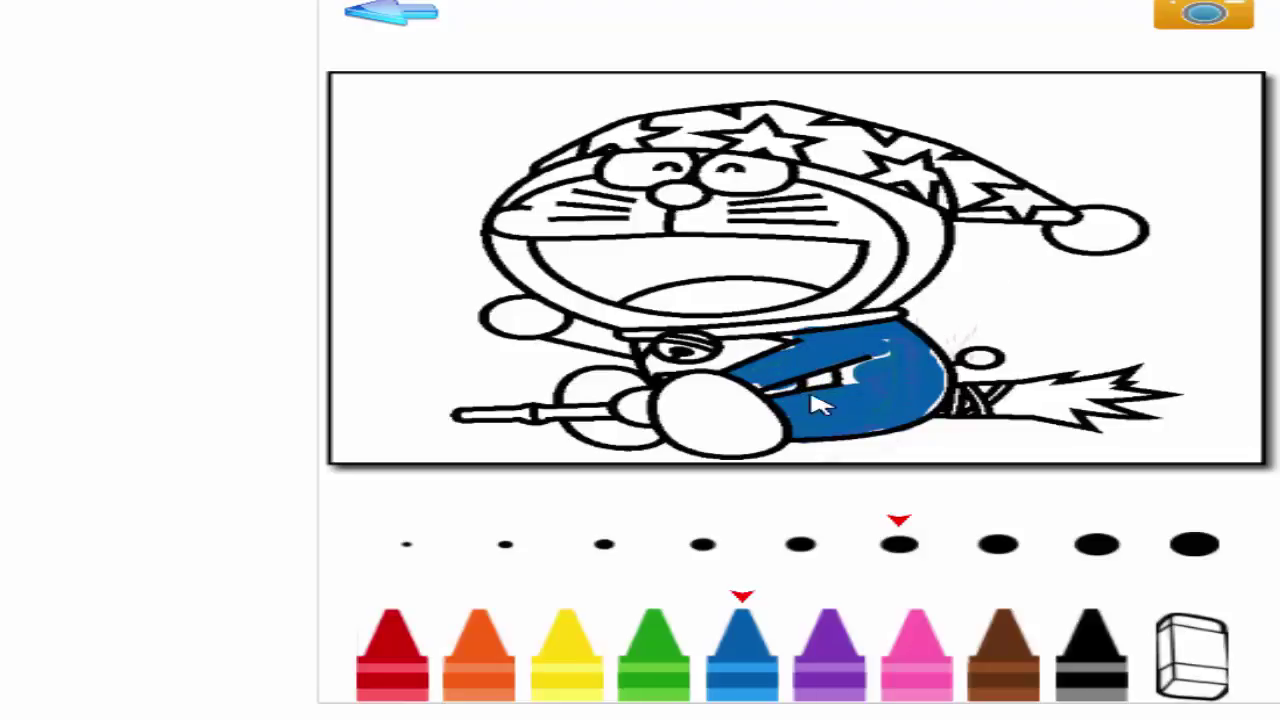
Colour the star-patterned hat and its pom-pom orange, erasing the overflow above the hat and refilling it with the largest brush size.
{"action": "left_click", "coordinate": [572, 640]}
{"action": "left_click", "coordinate": [485, 660]}
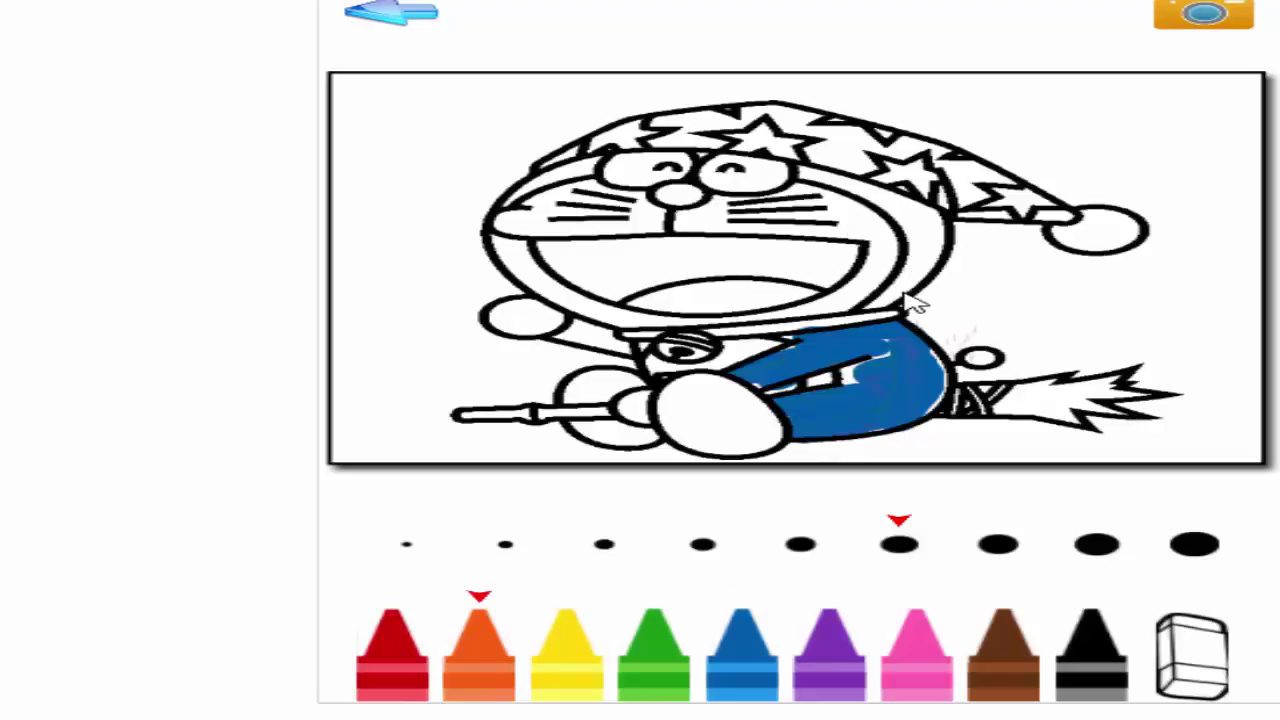
{"action": "mouse_move", "coordinate": [945, 192]}
{"action": "left_mouse_down"}
{"action": "mouse_move", "coordinate": [1050, 212]}
{"action": "mouse_move", "coordinate": [965, 213]}
{"action": "mouse_move", "coordinate": [864, 148]}
{"action": "mouse_move", "coordinate": [918, 158]}
{"action": "mouse_move", "coordinate": [930, 145]}
{"action": "mouse_move", "coordinate": [893, 137]}
{"action": "mouse_move", "coordinate": [958, 175]}
{"action": "mouse_move", "coordinate": [935, 200]}
{"action": "mouse_move", "coordinate": [893, 187]}
{"action": "mouse_move", "coordinate": [830, 155]}
{"action": "mouse_move", "coordinate": [855, 133]}
{"action": "mouse_move", "coordinate": [812, 118]}
{"action": "mouse_move", "coordinate": [652, 124]}
{"action": "mouse_move", "coordinate": [570, 155]}
{"action": "mouse_move", "coordinate": [787, 143]}
{"action": "mouse_move", "coordinate": [742, 145]}
{"action": "mouse_move", "coordinate": [764, 135]}
{"action": "mouse_move", "coordinate": [710, 143]}
{"action": "mouse_move", "coordinate": [802, 150]}
{"action": "mouse_move", "coordinate": [806, 133]}
{"action": "mouse_move", "coordinate": [752, 120]}
{"action": "mouse_move", "coordinate": [544, 160]}
{"action": "mouse_move", "coordinate": [646, 126]}
{"action": "mouse_move", "coordinate": [792, 116]}
{"action": "mouse_move", "coordinate": [1065, 225]}
{"action": "mouse_move", "coordinate": [1040, 200]}
{"action": "mouse_move", "coordinate": [863, 129]}
{"action": "mouse_move", "coordinate": [690, 130]}
{"action": "mouse_move", "coordinate": [545, 155]}
{"action": "mouse_move", "coordinate": [545, 180]}
{"action": "mouse_move", "coordinate": [530, 172]}
{"action": "mouse_move", "coordinate": [672, 151]}
{"action": "mouse_move", "coordinate": [772, 156]}
{"action": "mouse_move", "coordinate": [963, 222]}
{"action": "left_mouse_up"}
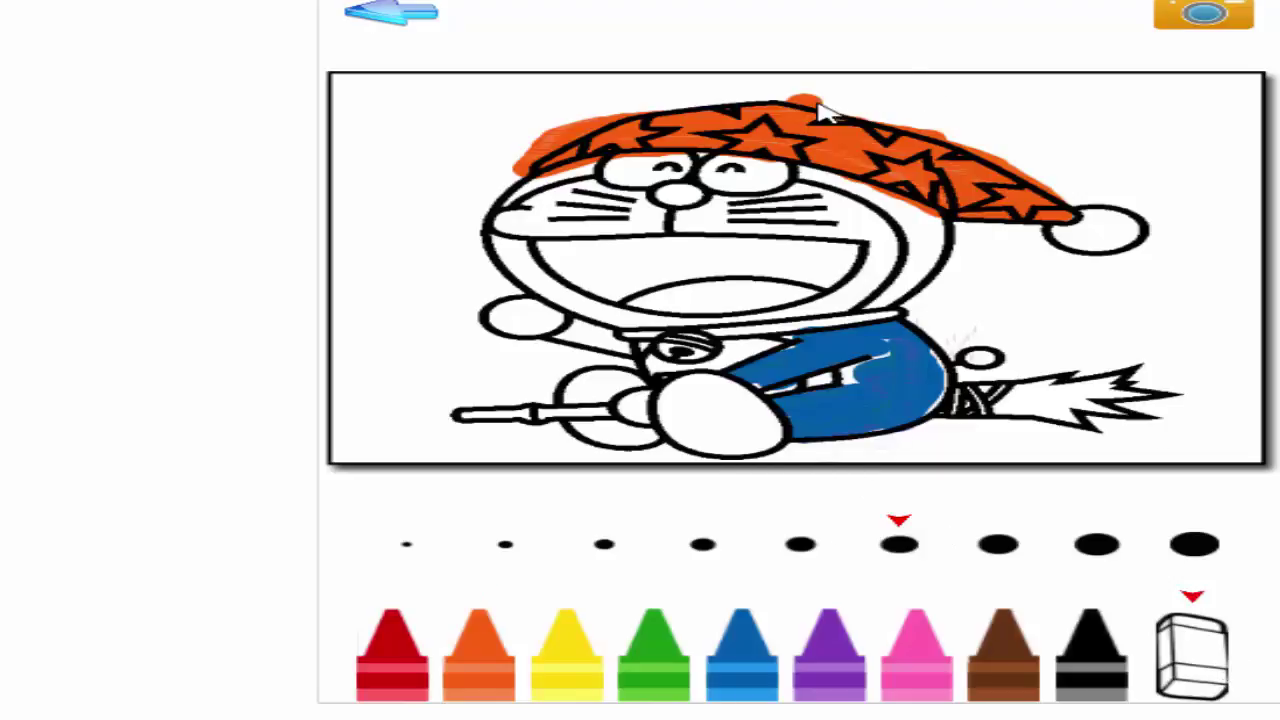
{"action": "mouse_move", "coordinate": [783, 110]}
{"action": "left_mouse_down"}
{"action": "mouse_move", "coordinate": [909, 123]}
{"action": "mouse_move", "coordinate": [1063, 203]}
{"action": "mouse_move", "coordinate": [1039, 183]}
{"action": "mouse_move", "coordinate": [777, 106]}
{"action": "mouse_move", "coordinate": [612, 118]}
{"action": "mouse_move", "coordinate": [514, 173]}
{"action": "mouse_move", "coordinate": [550, 132]}
{"action": "left_mouse_up"}
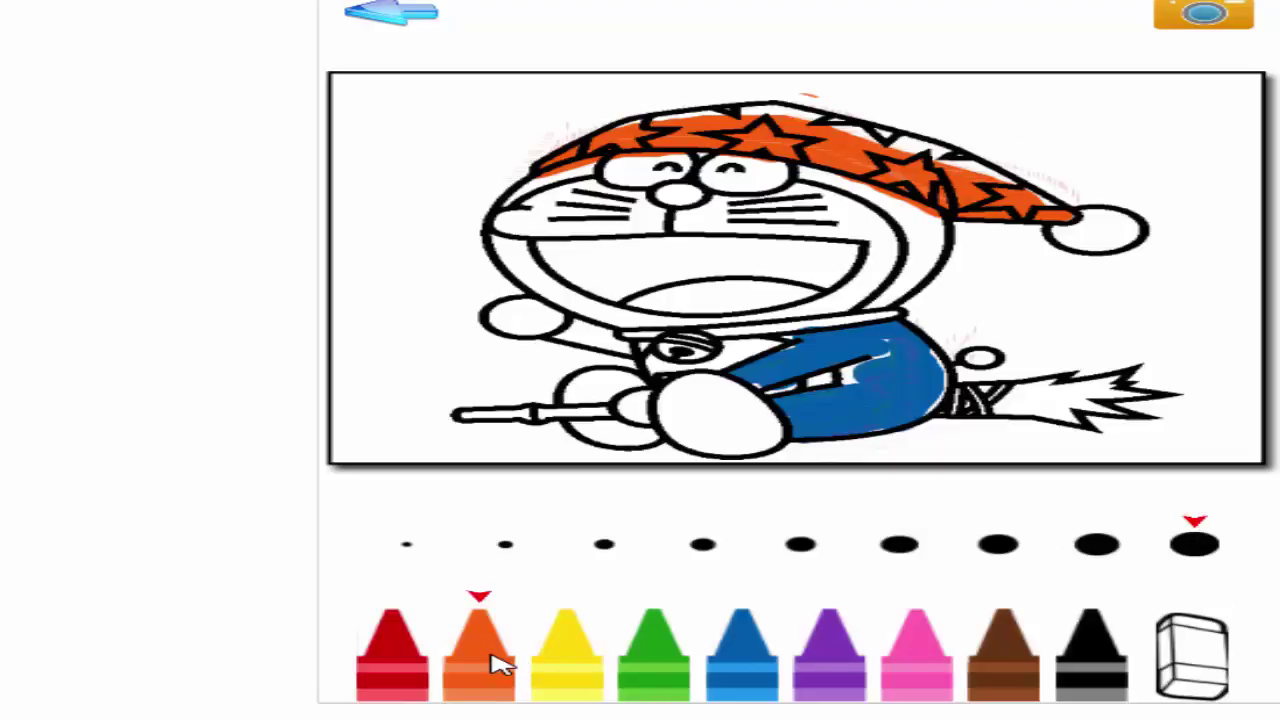
{"action": "mouse_move", "coordinate": [1117, 230]}
{"action": "left_mouse_down"}
{"action": "mouse_move", "coordinate": [1093, 240]}
{"action": "mouse_move", "coordinate": [1078, 230]}
{"action": "mouse_move", "coordinate": [1133, 235]}
{"action": "mouse_move", "coordinate": [899, 148]}
{"action": "mouse_move", "coordinate": [712, 128]}
{"action": "mouse_move", "coordinate": [634, 140]}
{"action": "mouse_move", "coordinate": [788, 116]}
{"action": "mouse_move", "coordinate": [930, 152]}
{"action": "mouse_move", "coordinate": [1010, 205]}
{"action": "left_mouse_up"}
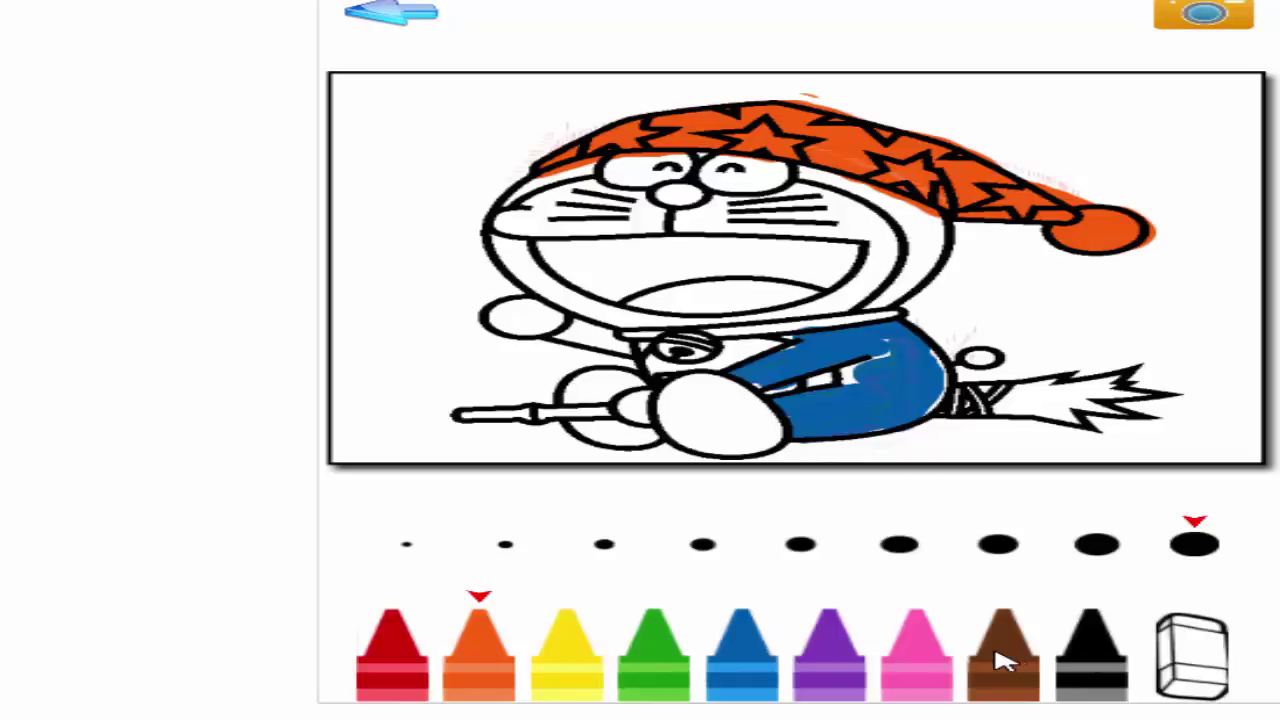
Colour the broom's bristles green.
{"action": "mouse_move", "coordinate": [1030, 418]}
{"action": "left_mouse_down"}
{"action": "mouse_move", "coordinate": [1056, 390]}
{"action": "mouse_move", "coordinate": [1060, 405]}
{"action": "mouse_move", "coordinate": [1092, 385]}
{"action": "mouse_move", "coordinate": [1113, 392]}
{"action": "mouse_move", "coordinate": [1078, 412]}
{"action": "mouse_move", "coordinate": [1085, 469]}
{"action": "mouse_move", "coordinate": [1097, 412]}
{"action": "mouse_move", "coordinate": [1042, 392]}
{"action": "mouse_move", "coordinate": [1110, 427]}
{"action": "mouse_move", "coordinate": [1056, 407]}
{"action": "mouse_move", "coordinate": [1102, 400]}
{"action": "mouse_move", "coordinate": [1068, 440]}
{"action": "mouse_move", "coordinate": [1098, 455]}
{"action": "mouse_move", "coordinate": [1104, 398]}
{"action": "mouse_move", "coordinate": [1058, 381]}
{"action": "mouse_move", "coordinate": [1011, 416]}
{"action": "mouse_move", "coordinate": [1067, 397]}
{"action": "mouse_move", "coordinate": [1019, 393]}
{"action": "mouse_move", "coordinate": [1120, 390]}
{"action": "mouse_move", "coordinate": [1070, 417]}
{"action": "mouse_move", "coordinate": [1028, 407]}
{"action": "mouse_move", "coordinate": [1033, 390]}
{"action": "mouse_move", "coordinate": [1055, 387]}
{"action": "mouse_move", "coordinate": [1013, 407]}
{"action": "mouse_move", "coordinate": [1085, 400]}
{"action": "left_mouse_up"}
{"action": "left_click", "coordinate": [1195, 640]}
{"action": "left_click", "coordinate": [655, 655]}
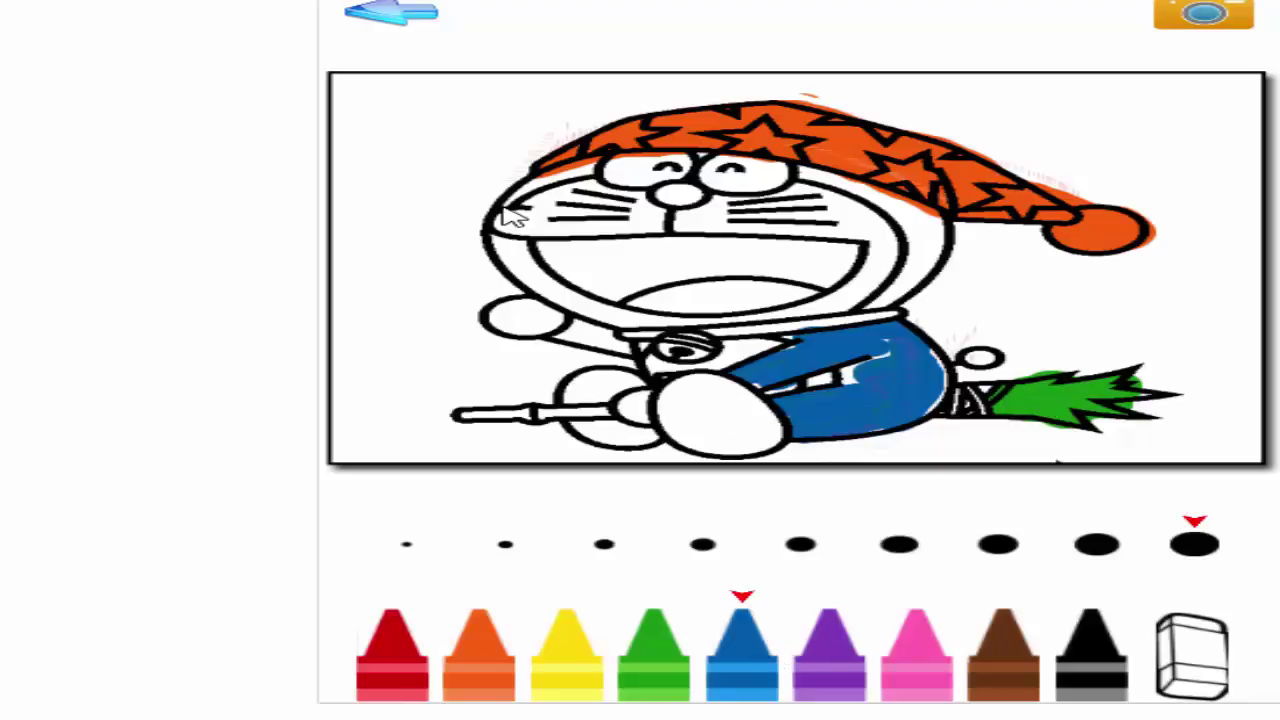
Colour the head on both sides of the face blue and erase the overflow outside the head's left outline.
{"action": "mouse_move", "coordinate": [510, 218]}
{"action": "left_mouse_down"}
{"action": "mouse_move", "coordinate": [492, 200]}
{"action": "mouse_move", "coordinate": [588, 172]}
{"action": "left_mouse_up"}
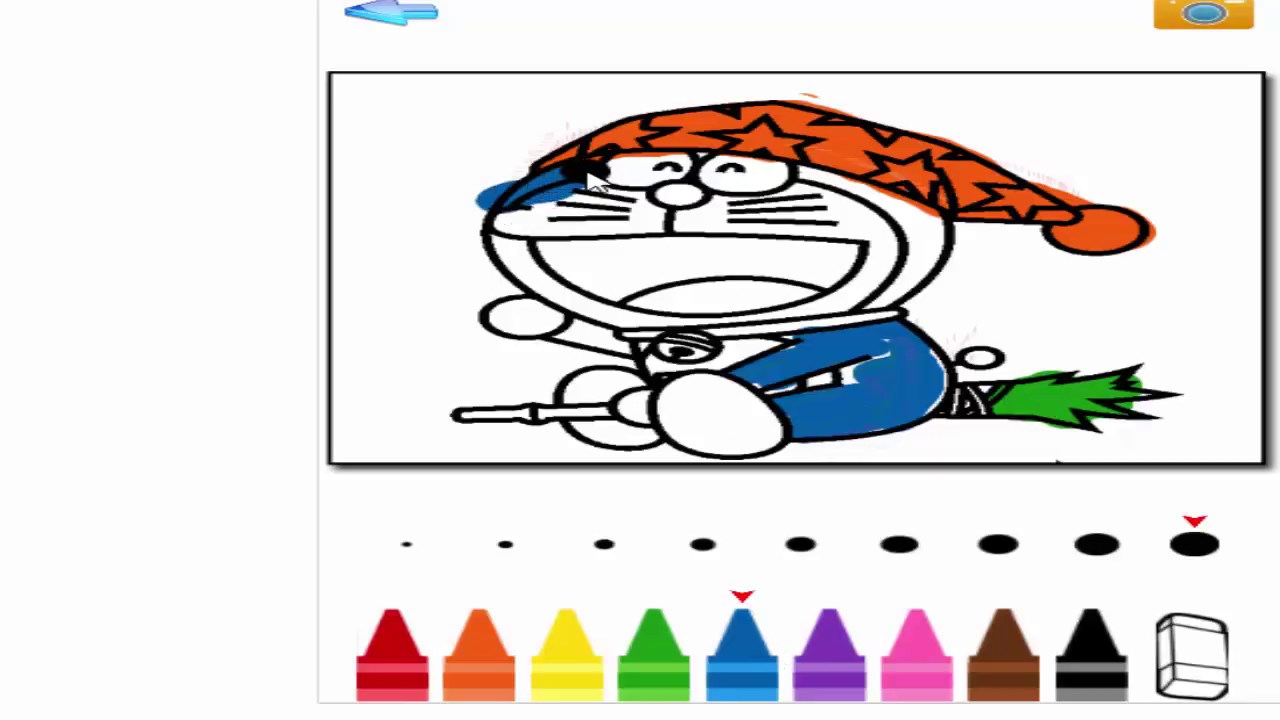
{"action": "mouse_move", "coordinate": [820, 174]}
{"action": "left_mouse_down"}
{"action": "mouse_move", "coordinate": [893, 203]}
{"action": "mouse_move", "coordinate": [925, 240]}
{"action": "mouse_move", "coordinate": [919, 290]}
{"action": "mouse_move", "coordinate": [892, 313]}
{"action": "mouse_move", "coordinate": [923, 268]}
{"action": "mouse_move", "coordinate": [932, 212]}
{"action": "mouse_move", "coordinate": [924, 262]}
{"action": "mouse_move", "coordinate": [897, 338]}
{"action": "left_mouse_up"}
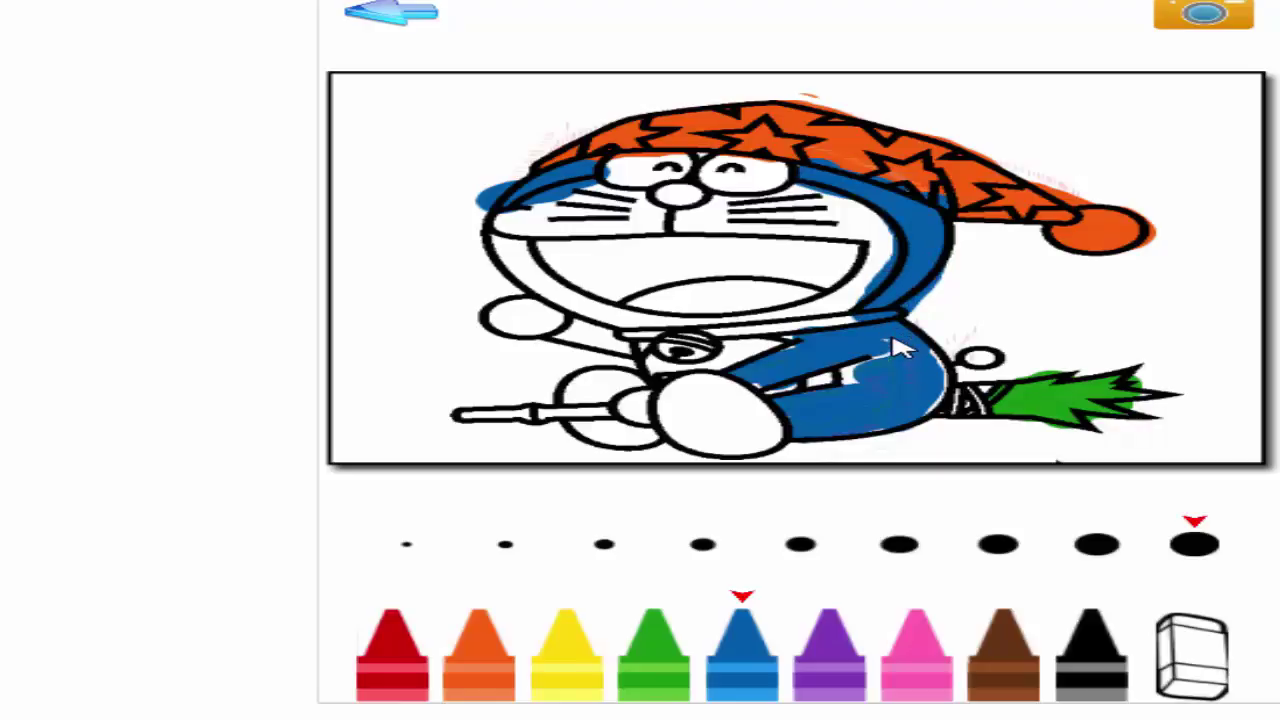
{"action": "left_click", "coordinate": [1185, 652]}
{"action": "left_click_drag", "start_coordinate": [515, 185], "coordinate": [468, 196]}
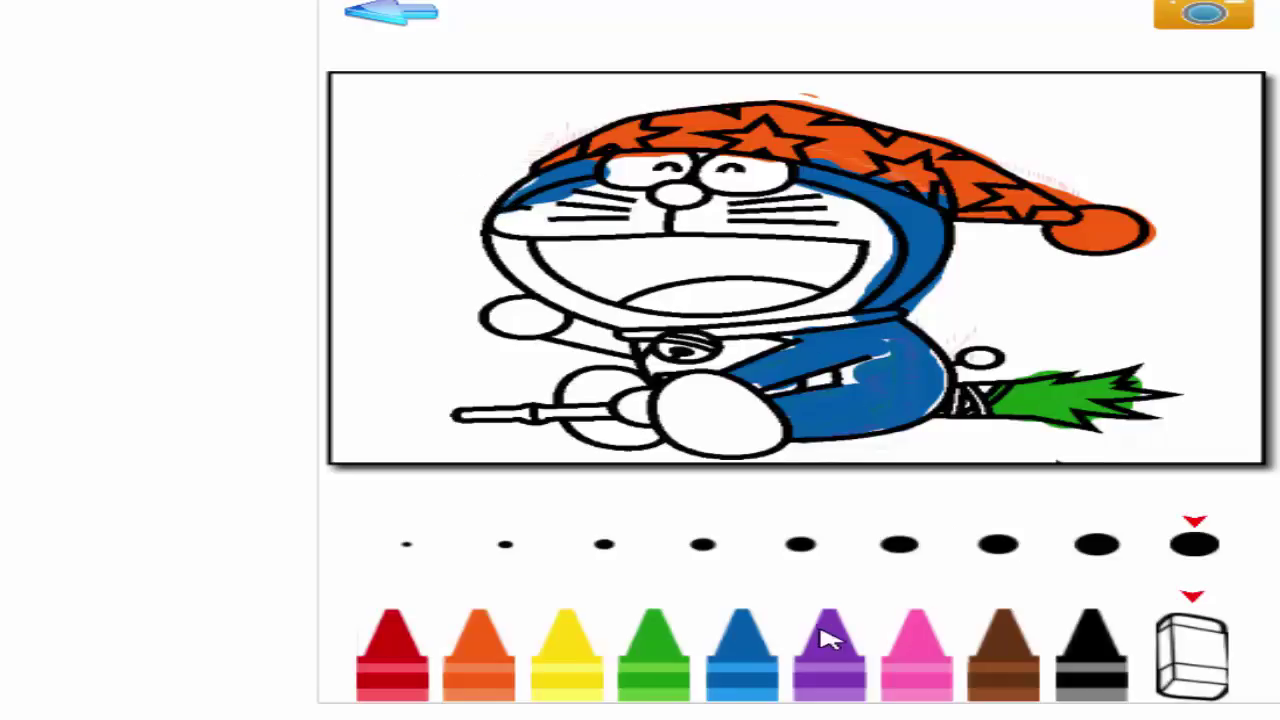
{"action": "left_click", "coordinate": [757, 655]}
{"action": "left_click_drag", "start_coordinate": [635, 338], "coordinate": [885, 332]}
{"action": "left_click", "coordinate": [1176, 650]}
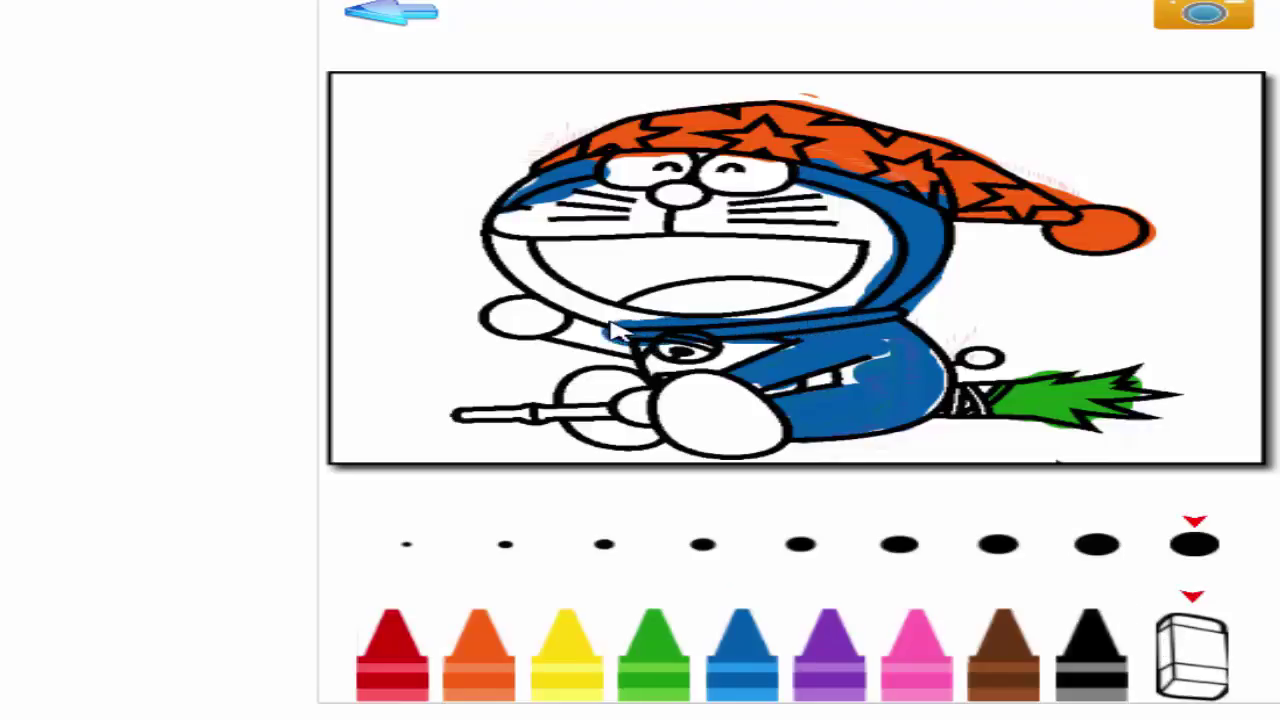
{"action": "mouse_move", "coordinate": [614, 328]}
{"action": "left_mouse_down"}
{"action": "mouse_move", "coordinate": [680, 314]}
{"action": "mouse_move", "coordinate": [858, 316]}
{"action": "mouse_move", "coordinate": [686, 310]}
{"action": "mouse_move", "coordinate": [615, 338]}
{"action": "mouse_move", "coordinate": [783, 345]}
{"action": "left_mouse_up"}
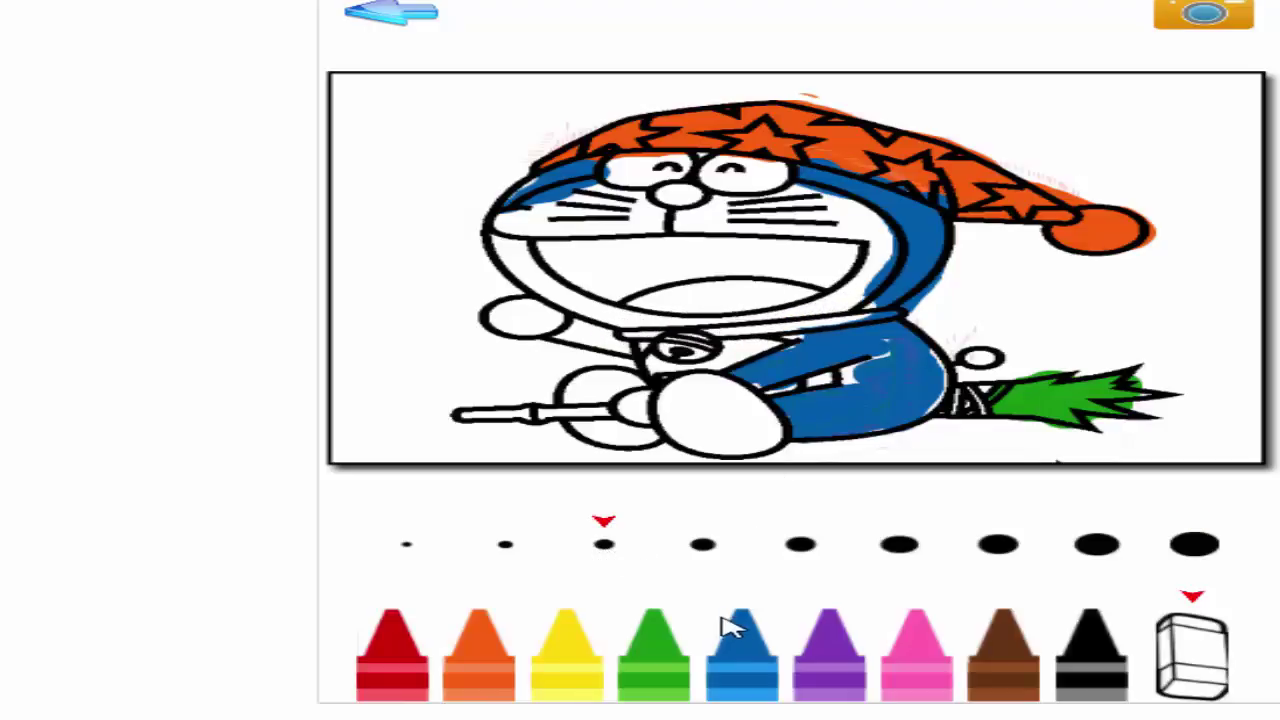
Colour the collar blue with the third-smallest brush size and fill the remaining white gaps in the body with blue.
{"action": "left_click", "coordinate": [748, 641]}
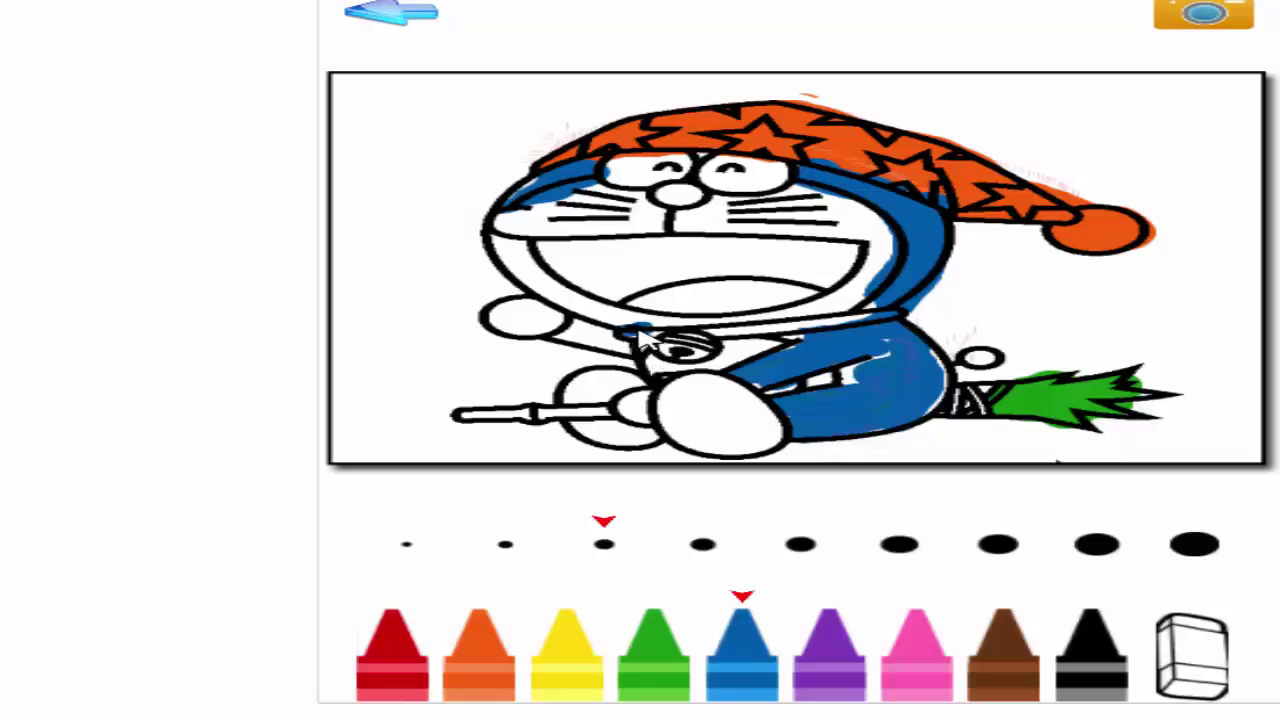
{"action": "mouse_move", "coordinate": [651, 337]}
{"action": "left_mouse_down"}
{"action": "mouse_move", "coordinate": [866, 321]}
{"action": "mouse_move", "coordinate": [742, 335]}
{"action": "left_mouse_up"}
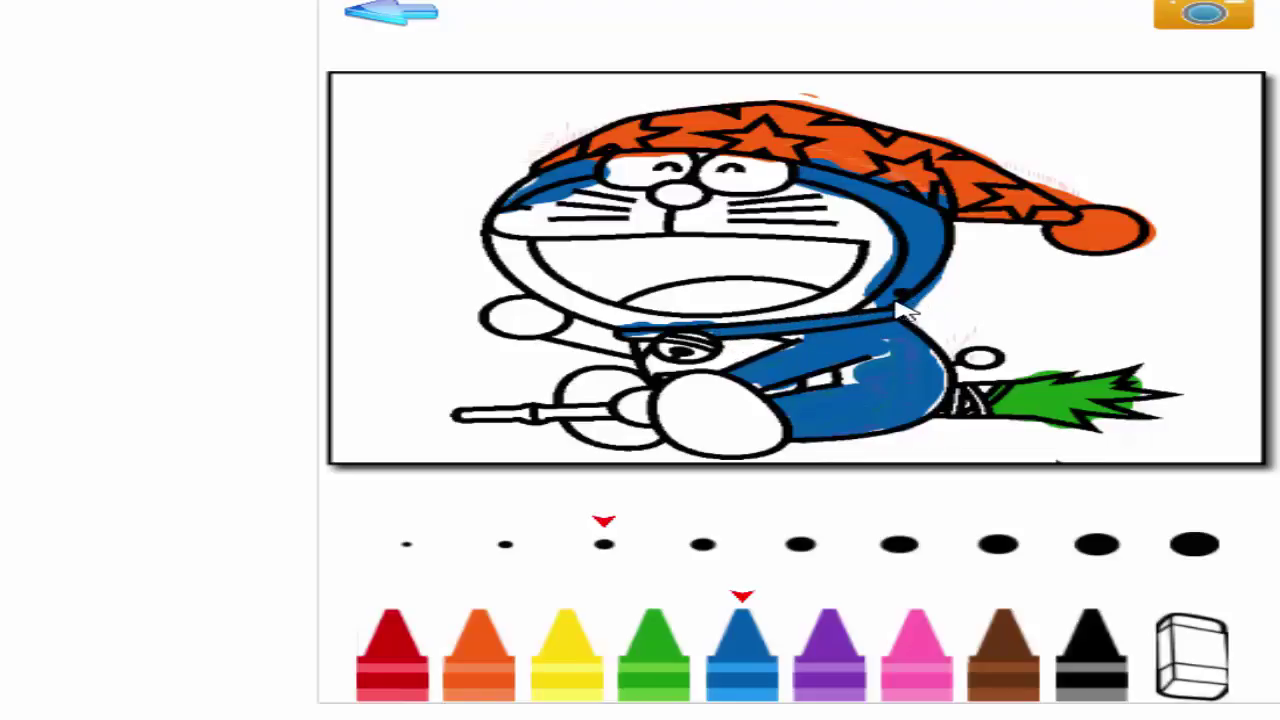
{"action": "left_click_drag", "start_coordinate": [886, 306], "coordinate": [913, 340]}
{"action": "mouse_move", "coordinate": [948, 395]}
{"action": "left_mouse_down"}
{"action": "mouse_move", "coordinate": [943, 414]}
{"action": "mouse_move", "coordinate": [860, 437]}
{"action": "mouse_move", "coordinate": [888, 358]}
{"action": "mouse_move", "coordinate": [872, 366]}
{"action": "left_mouse_up"}
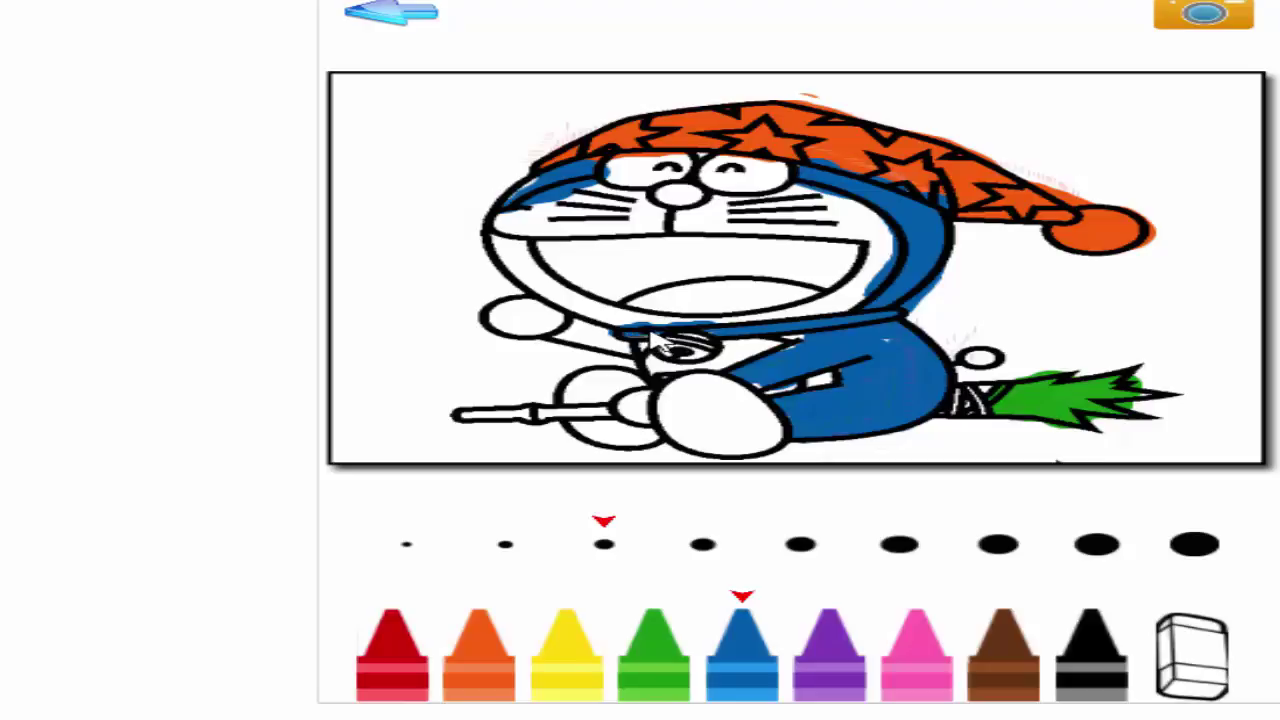
Erase the blue spill-over at the collar's left end, along the hat's lower edge and above the left whiskers.
{"action": "left_click", "coordinate": [1212, 636]}
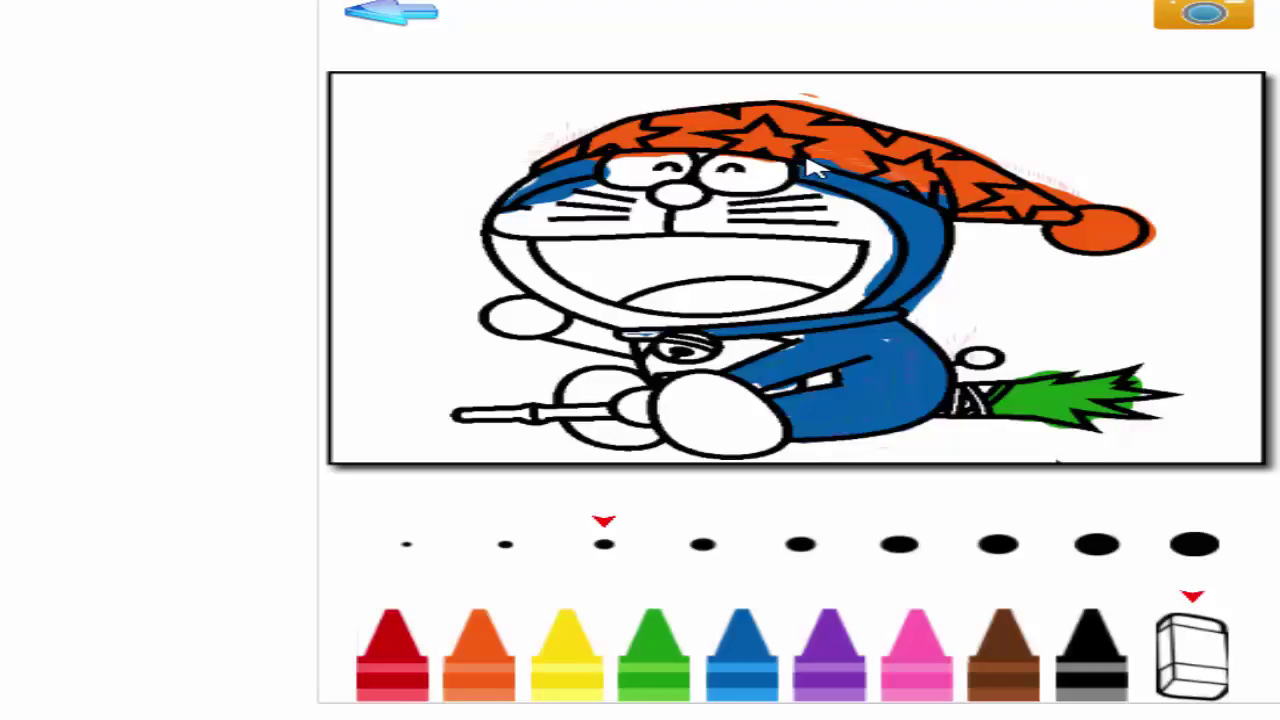
{"action": "mouse_move", "coordinate": [812, 168]}
{"action": "left_mouse_down"}
{"action": "mouse_move", "coordinate": [891, 177]}
{"action": "mouse_move", "coordinate": [930, 200]}
{"action": "left_mouse_up"}
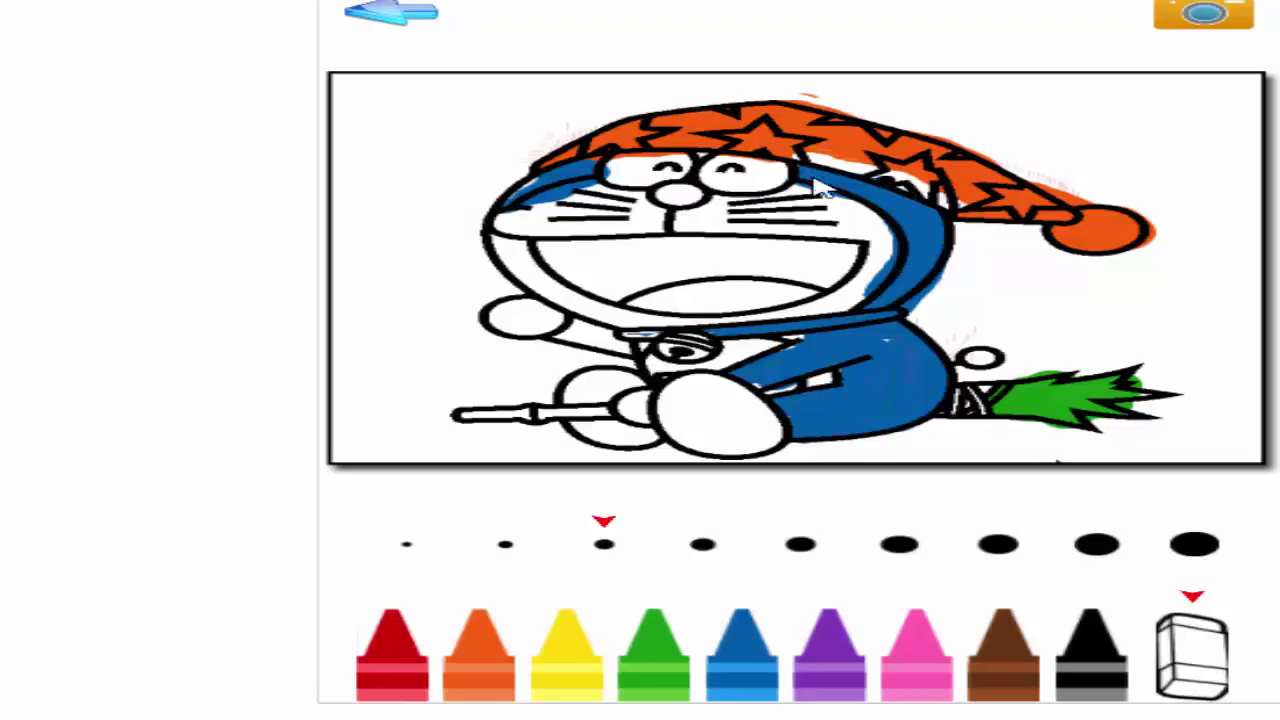
{"action": "mouse_move", "coordinate": [566, 200]}
{"action": "left_mouse_down"}
{"action": "mouse_move", "coordinate": [517, 220]}
{"action": "mouse_move", "coordinate": [610, 186]}
{"action": "left_mouse_up"}
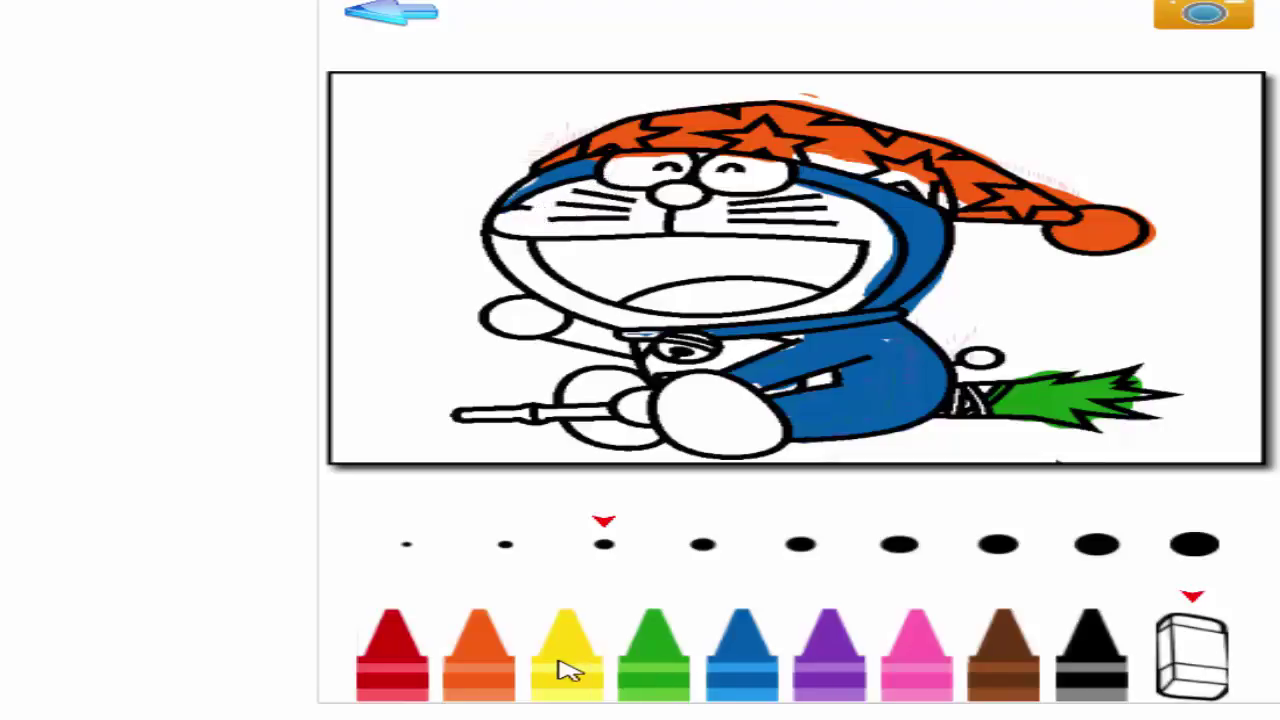
Refill the hat's lower edge with orange and erase the orange overflow outside the hat and pom-pom.
{"action": "left_click", "coordinate": [510, 670]}
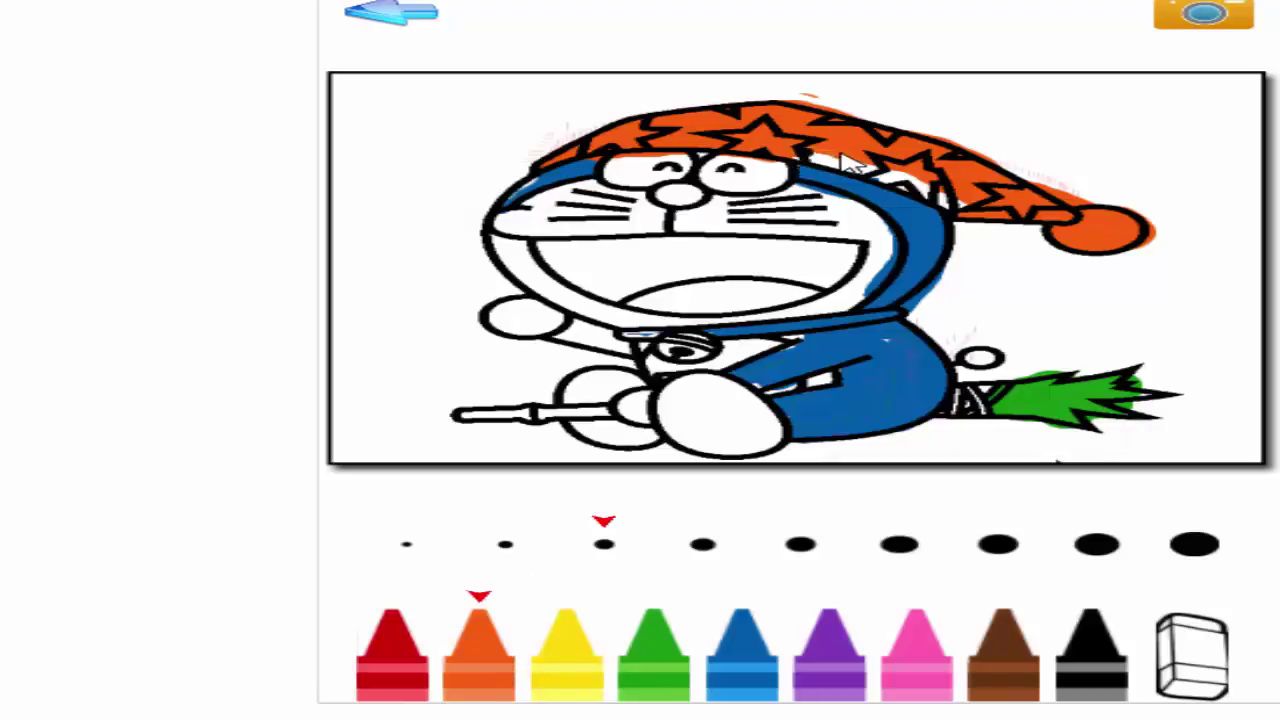
{"action": "left_click_drag", "start_coordinate": [853, 172], "coordinate": [945, 200]}
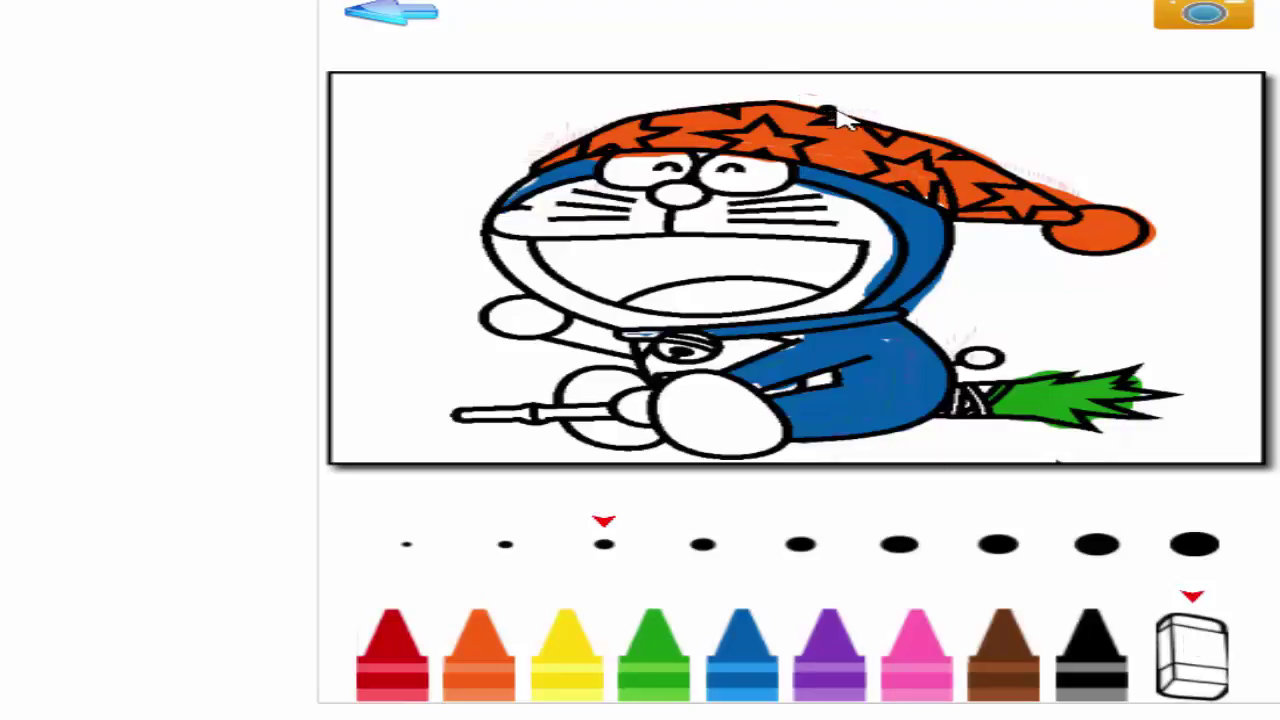
{"action": "mouse_move", "coordinate": [975, 150]}
{"action": "left_mouse_down"}
{"action": "mouse_move", "coordinate": [1074, 207]}
{"action": "mouse_move", "coordinate": [1122, 201]}
{"action": "mouse_move", "coordinate": [1156, 225]}
{"action": "mouse_move", "coordinate": [1153, 256]}
{"action": "mouse_move", "coordinate": [1166, 237]}
{"action": "mouse_move", "coordinate": [1123, 270]}
{"action": "left_mouse_up"}
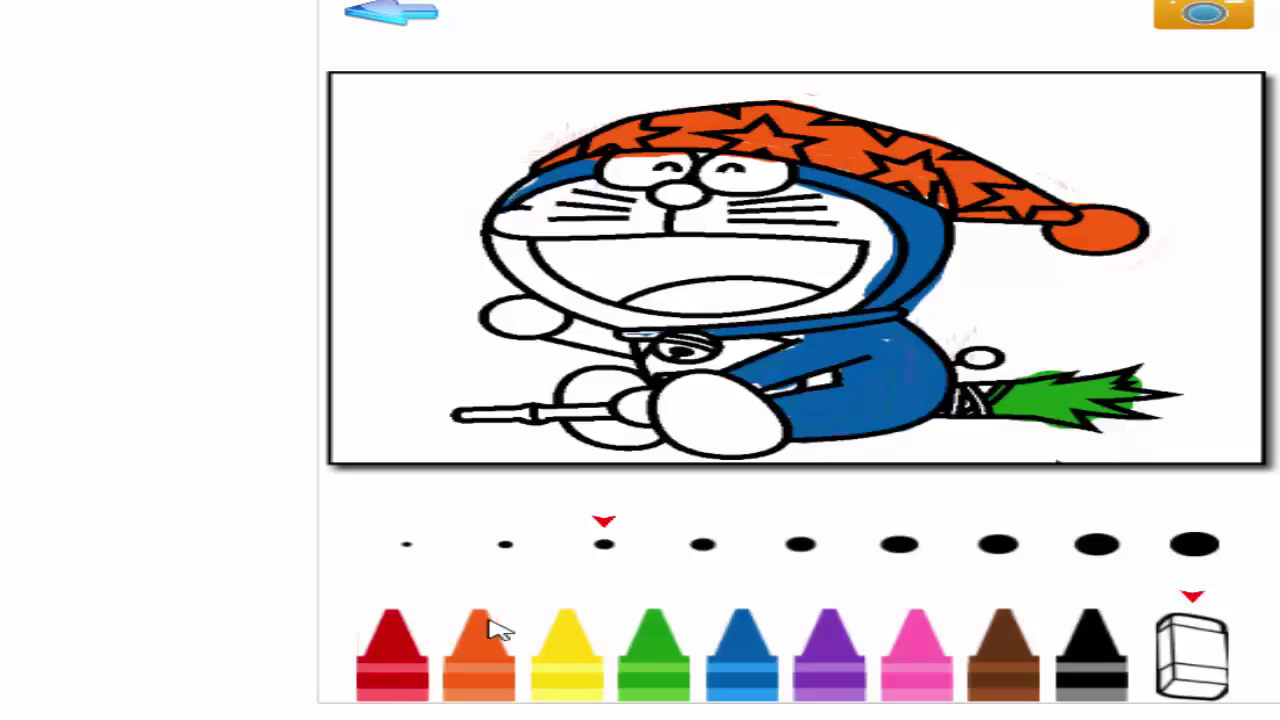
{"action": "left_click", "coordinate": [572, 655]}
{"action": "mouse_move", "coordinate": [722, 315]}
{"action": "left_mouse_down"}
{"action": "mouse_move", "coordinate": [778, 293]}
{"action": "mouse_move", "coordinate": [688, 300]}
{"action": "mouse_move", "coordinate": [735, 287]}
{"action": "mouse_move", "coordinate": [723, 288]}
{"action": "mouse_move", "coordinate": [662, 308]}
{"action": "mouse_move", "coordinate": [705, 287]}
{"action": "mouse_move", "coordinate": [724, 287]}
{"action": "mouse_move", "coordinate": [641, 305]}
{"action": "mouse_move", "coordinate": [721, 316]}
{"action": "mouse_move", "coordinate": [806, 294]}
{"action": "mouse_move", "coordinate": [720, 294]}
{"action": "mouse_move", "coordinate": [810, 290]}
{"action": "mouse_move", "coordinate": [701, 302]}
{"action": "mouse_move", "coordinate": [773, 292]}
{"action": "mouse_move", "coordinate": [708, 299]}
{"action": "mouse_move", "coordinate": [759, 300]}
{"action": "mouse_move", "coordinate": [712, 296]}
{"action": "mouse_move", "coordinate": [714, 307]}
{"action": "mouse_move", "coordinate": [735, 288]}
{"action": "mouse_move", "coordinate": [686, 309]}
{"action": "left_mouse_up"}
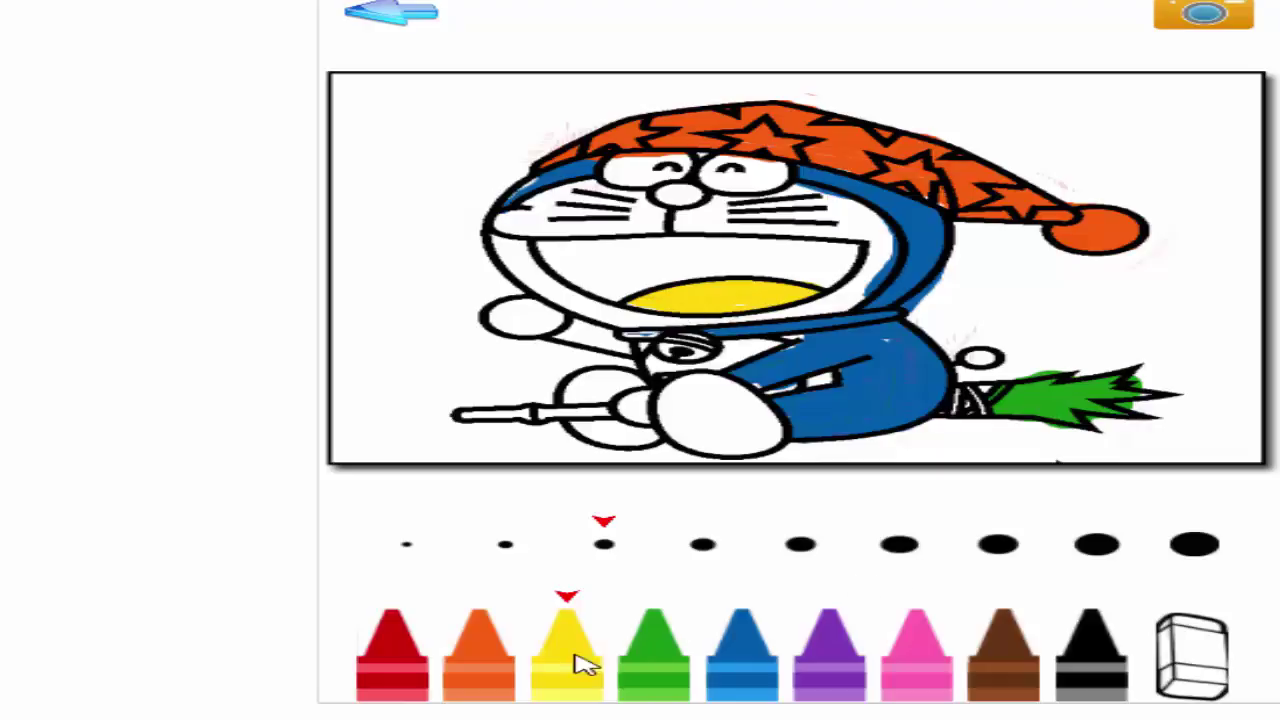
{"action": "left_click", "coordinate": [905, 660]}
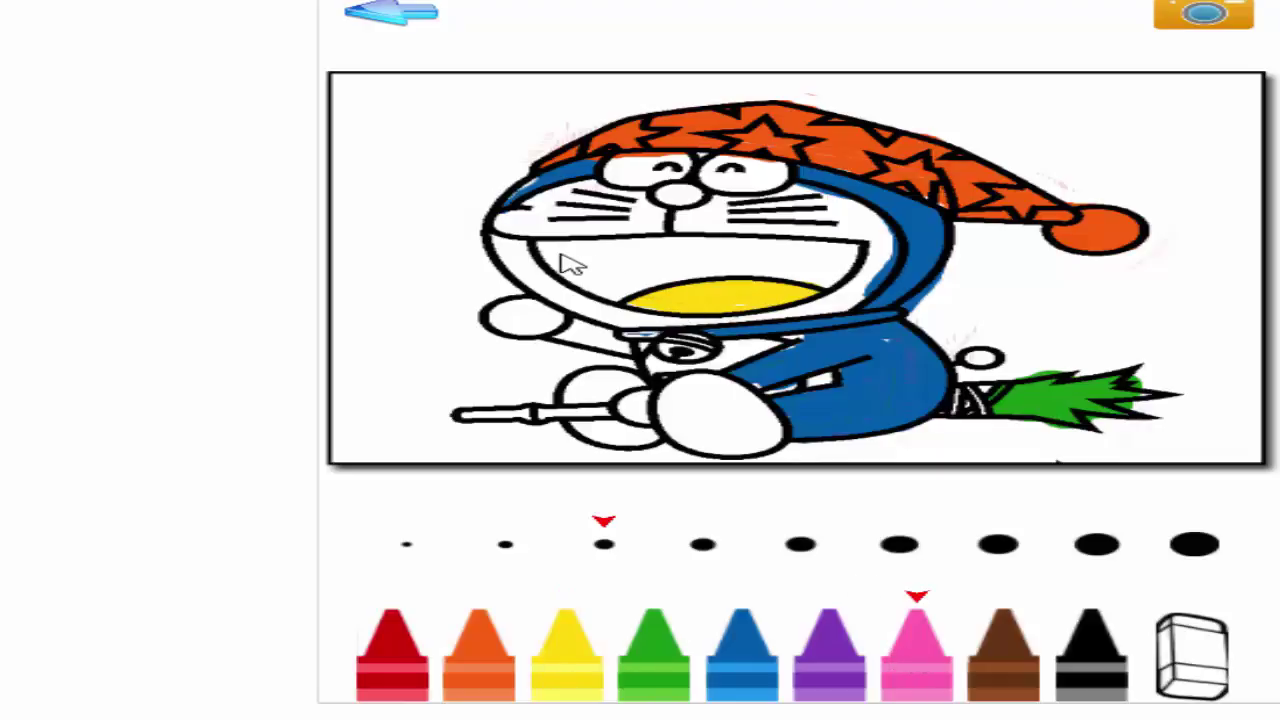
{"action": "mouse_move", "coordinate": [514, 248]}
{"action": "left_mouse_down"}
{"action": "mouse_move", "coordinate": [577, 308]}
{"action": "mouse_move", "coordinate": [664, 325]}
{"action": "mouse_move", "coordinate": [794, 324]}
{"action": "mouse_move", "coordinate": [866, 297]}
{"action": "mouse_move", "coordinate": [888, 268]}
{"action": "mouse_move", "coordinate": [838, 311]}
{"action": "mouse_move", "coordinate": [795, 320]}
{"action": "mouse_move", "coordinate": [885, 255]}
{"action": "left_mouse_up"}
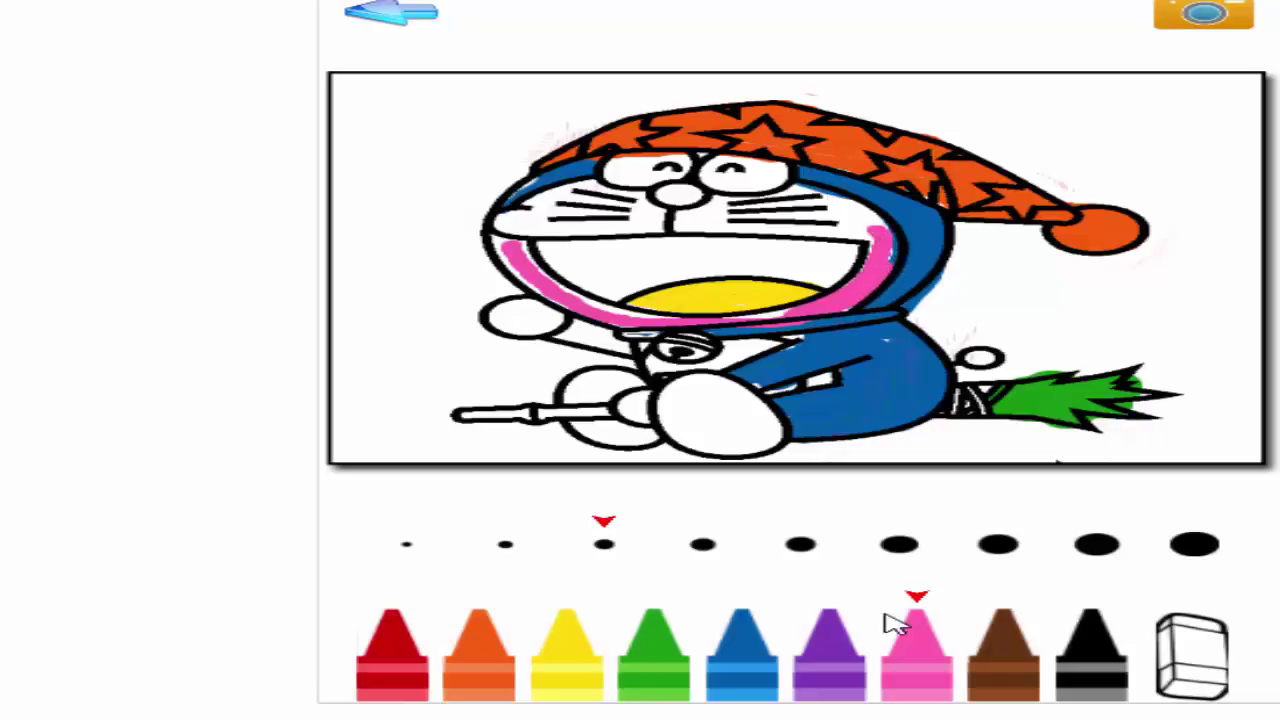
{"action": "left_click", "coordinate": [1215, 658]}
{"action": "left_click", "coordinate": [998, 546]}
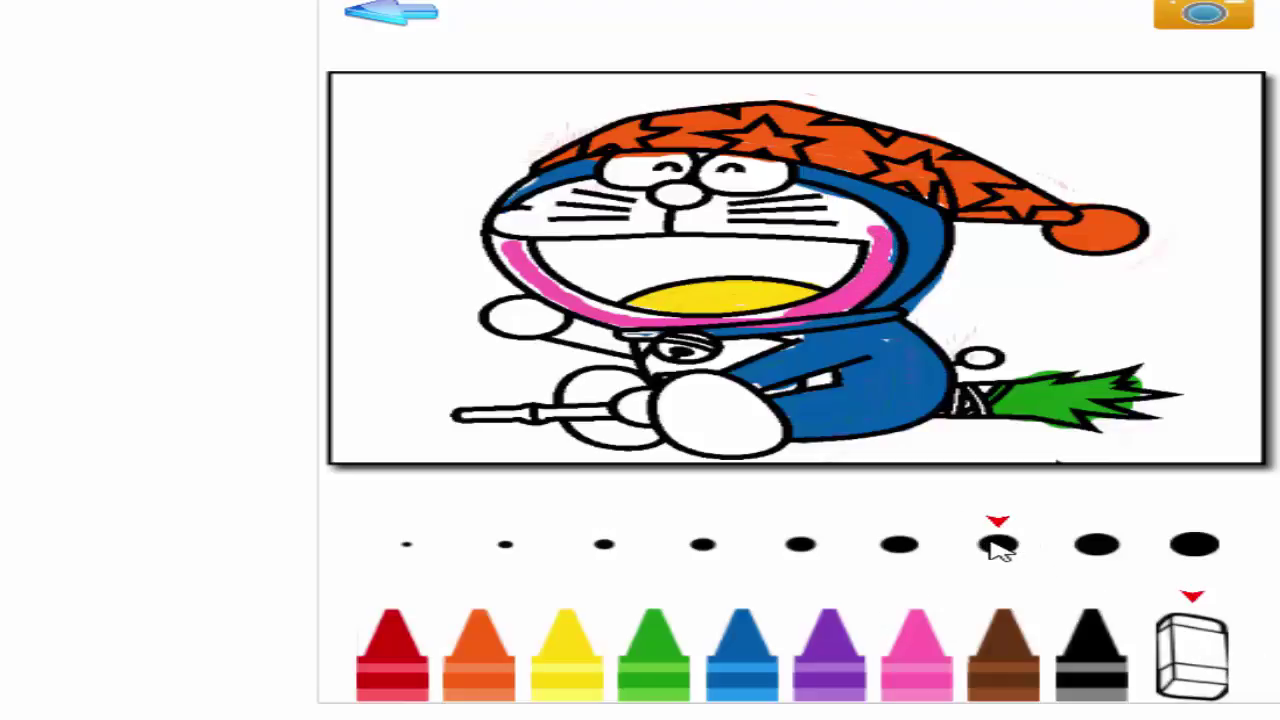
{"action": "mouse_move", "coordinate": [930, 305]}
{"action": "left_mouse_down"}
{"action": "mouse_move", "coordinate": [871, 243]}
{"action": "mouse_move", "coordinate": [872, 285]}
{"action": "mouse_move", "coordinate": [829, 320]}
{"action": "mouse_move", "coordinate": [565, 305]}
{"action": "mouse_move", "coordinate": [495, 240]}
{"action": "mouse_move", "coordinate": [630, 291]}
{"action": "mouse_move", "coordinate": [729, 300]}
{"action": "mouse_move", "coordinate": [771, 286]}
{"action": "mouse_move", "coordinate": [733, 308]}
{"action": "mouse_move", "coordinate": [808, 291]}
{"action": "mouse_move", "coordinate": [640, 300]}
{"action": "mouse_move", "coordinate": [722, 308]}
{"action": "mouse_move", "coordinate": [698, 297]}
{"action": "left_mouse_up"}
{"action": "left_click", "coordinate": [394, 658]}
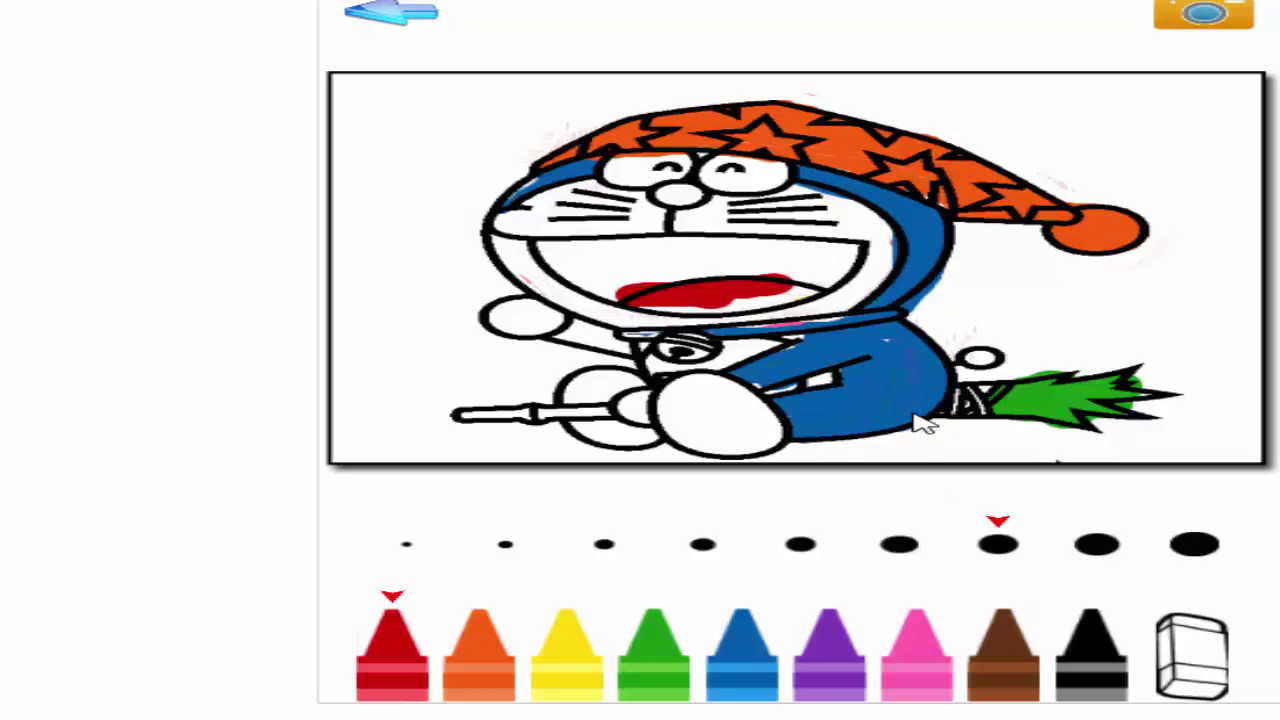
{"action": "left_click", "coordinate": [1180, 642]}
{"action": "mouse_move", "coordinate": [655, 290]}
{"action": "left_mouse_down"}
{"action": "mouse_move", "coordinate": [817, 283]}
{"action": "mouse_move", "coordinate": [757, 296]}
{"action": "mouse_move", "coordinate": [633, 290]}
{"action": "mouse_move", "coordinate": [745, 312]}
{"action": "left_mouse_up"}
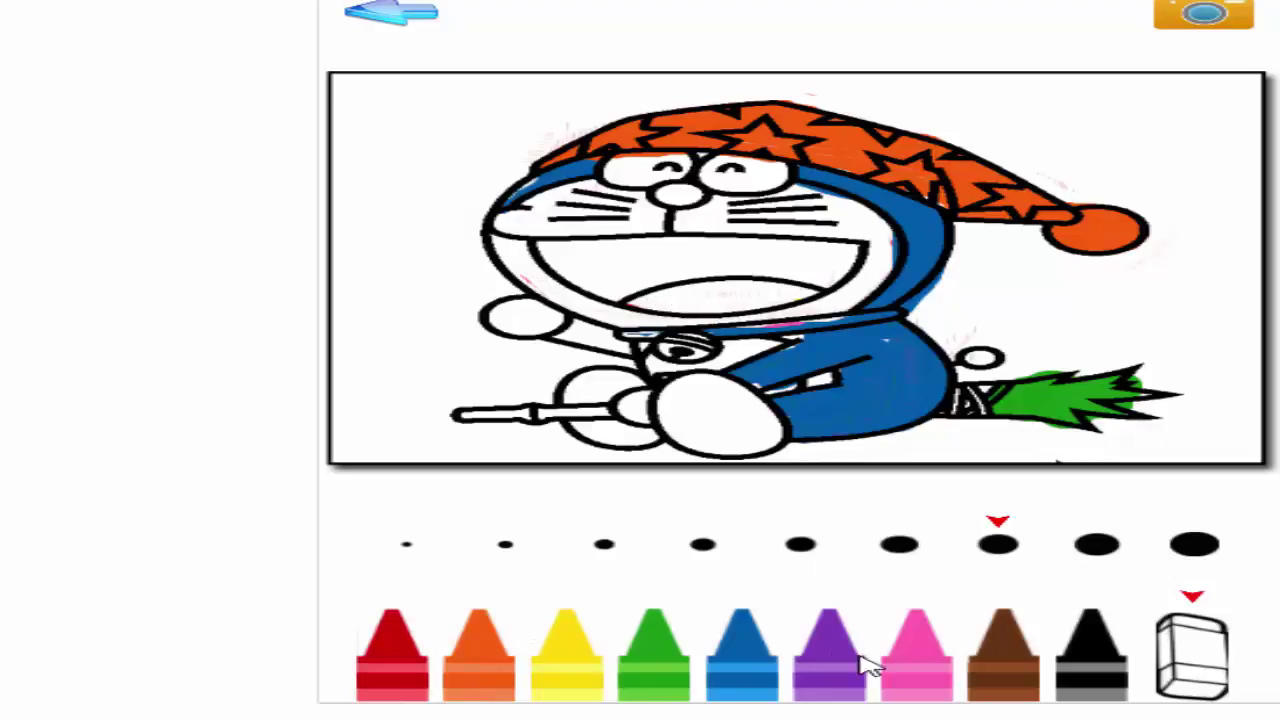
Colour the tongue pink and erase the blue from the collar.
{"action": "left_click", "coordinate": [925, 666]}
{"action": "mouse_move", "coordinate": [666, 290]}
{"action": "left_mouse_down"}
{"action": "mouse_move", "coordinate": [780, 290]}
{"action": "mouse_move", "coordinate": [650, 302]}
{"action": "mouse_move", "coordinate": [652, 286]}
{"action": "mouse_move", "coordinate": [718, 300]}
{"action": "mouse_move", "coordinate": [813, 285]}
{"action": "mouse_move", "coordinate": [726, 308]}
{"action": "mouse_move", "coordinate": [626, 287]}
{"action": "mouse_move", "coordinate": [656, 276]}
{"action": "mouse_move", "coordinate": [618, 287]}
{"action": "mouse_move", "coordinate": [795, 270]}
{"action": "mouse_move", "coordinate": [835, 290]}
{"action": "mouse_move", "coordinate": [825, 316]}
{"action": "mouse_move", "coordinate": [797, 330]}
{"action": "mouse_move", "coordinate": [725, 329]}
{"action": "mouse_move", "coordinate": [900, 318]}
{"action": "left_mouse_up"}
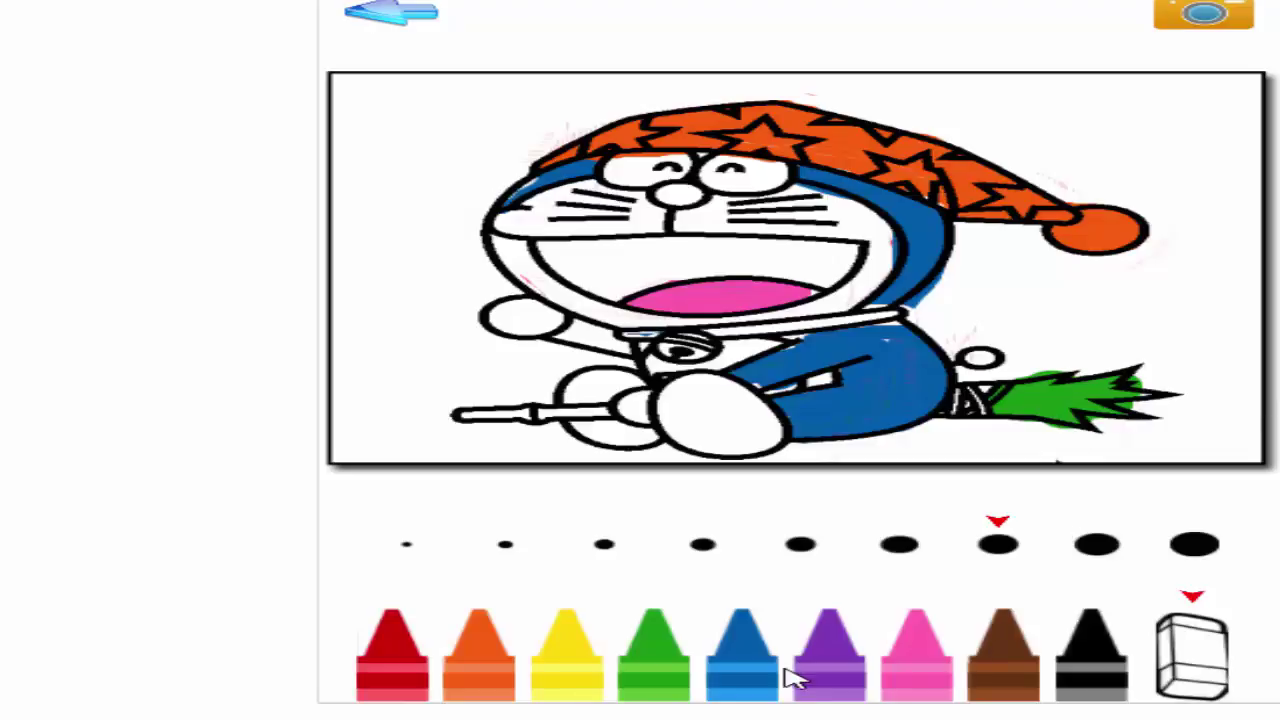
Colour the raised arm blue and its round hand yellow.
{"action": "left_click", "coordinate": [744, 672]}
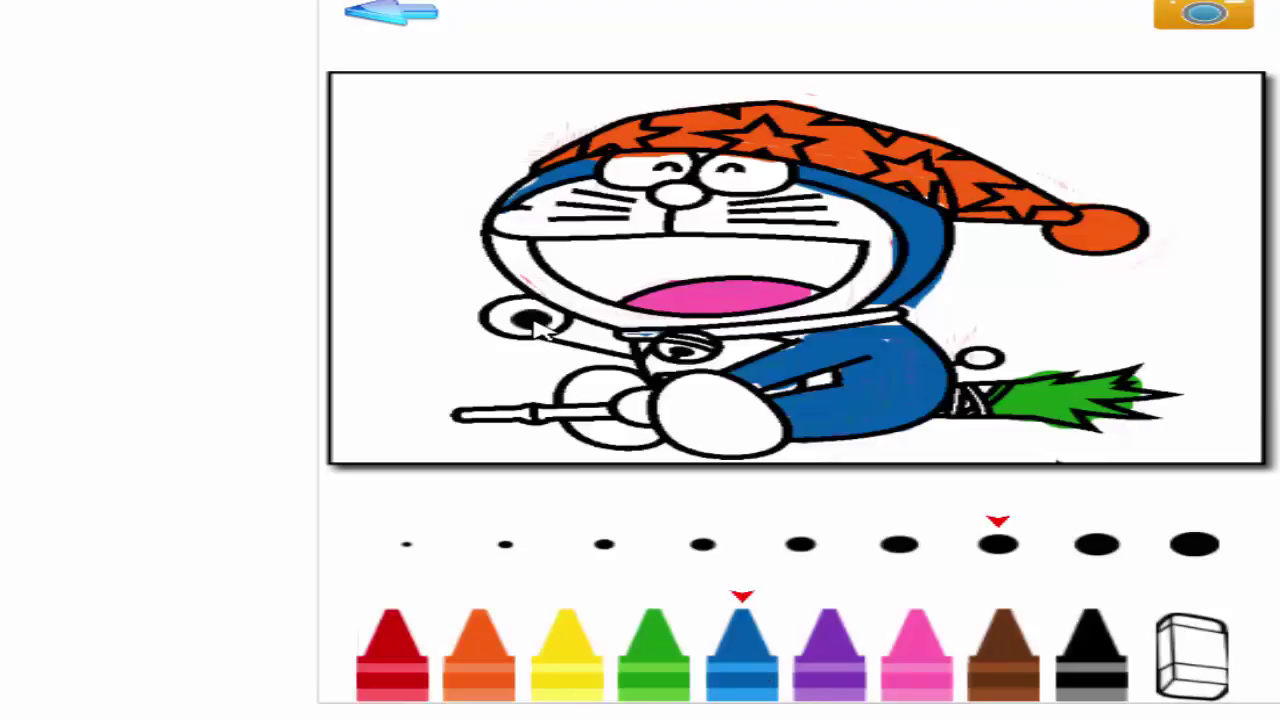
{"action": "mouse_move", "coordinate": [537, 329]}
{"action": "left_mouse_down"}
{"action": "mouse_move", "coordinate": [621, 350]}
{"action": "mouse_move", "coordinate": [582, 332]}
{"action": "mouse_move", "coordinate": [674, 429]}
{"action": "mouse_move", "coordinate": [542, 322]}
{"action": "mouse_move", "coordinate": [504, 322]}
{"action": "mouse_move", "coordinate": [535, 322]}
{"action": "left_mouse_up"}
{"action": "left_click", "coordinate": [1162, 672]}
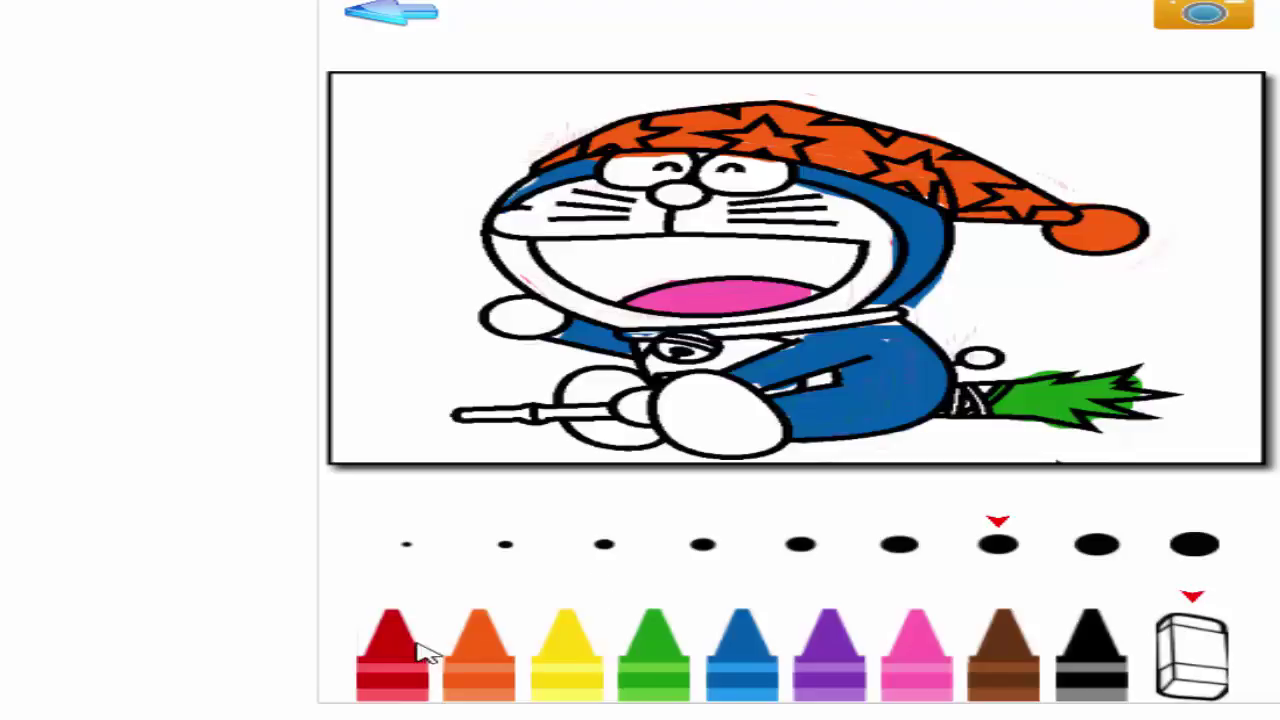
{"action": "left_click", "coordinate": [566, 666]}
{"action": "mouse_move", "coordinate": [518, 314]}
{"action": "left_mouse_down"}
{"action": "mouse_move", "coordinate": [556, 328]}
{"action": "mouse_move", "coordinate": [515, 319]}
{"action": "left_mouse_up"}
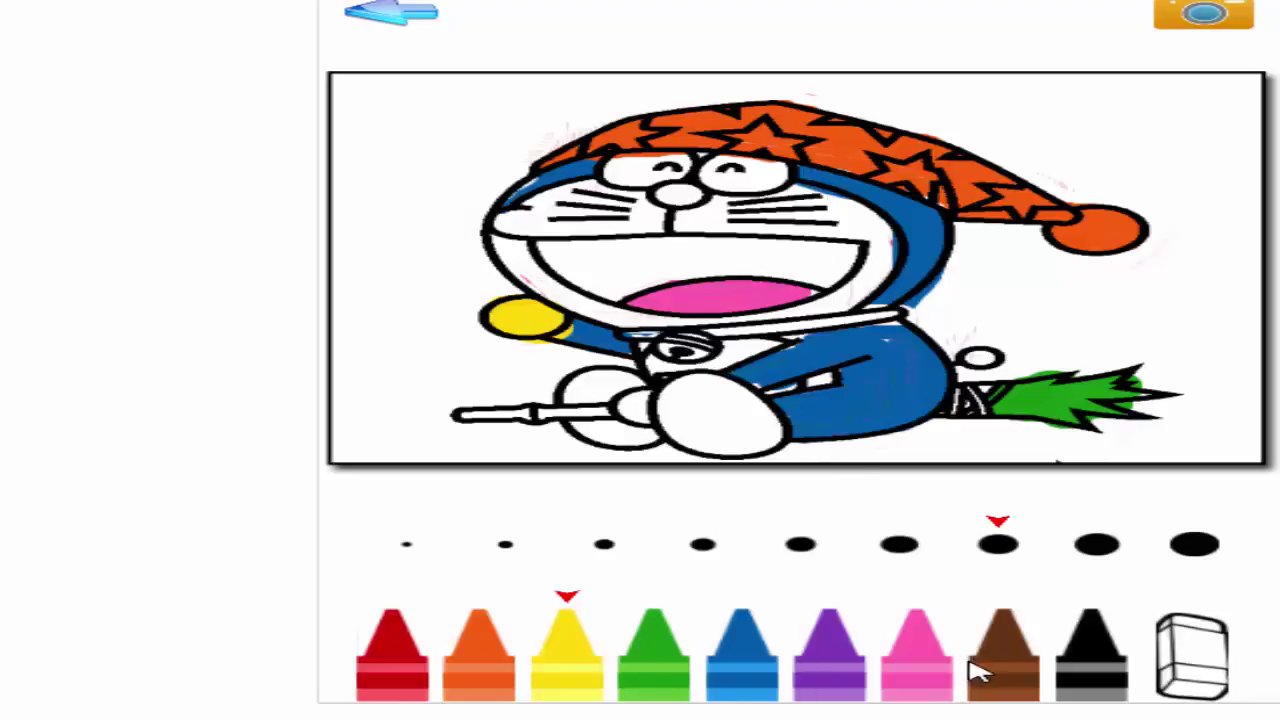
{"action": "left_click", "coordinate": [1090, 655]}
{"action": "mouse_move", "coordinate": [786, 414]}
{"action": "left_mouse_down"}
{"action": "mouse_move", "coordinate": [723, 395]}
{"action": "mouse_move", "coordinate": [714, 420]}
{"action": "mouse_move", "coordinate": [737, 432]}
{"action": "mouse_move", "coordinate": [751, 432]}
{"action": "mouse_move", "coordinate": [745, 392]}
{"action": "mouse_move", "coordinate": [703, 384]}
{"action": "mouse_move", "coordinate": [668, 409]}
{"action": "mouse_move", "coordinate": [673, 432]}
{"action": "mouse_move", "coordinate": [712, 447]}
{"action": "mouse_move", "coordinate": [758, 445]}
{"action": "left_mouse_up"}
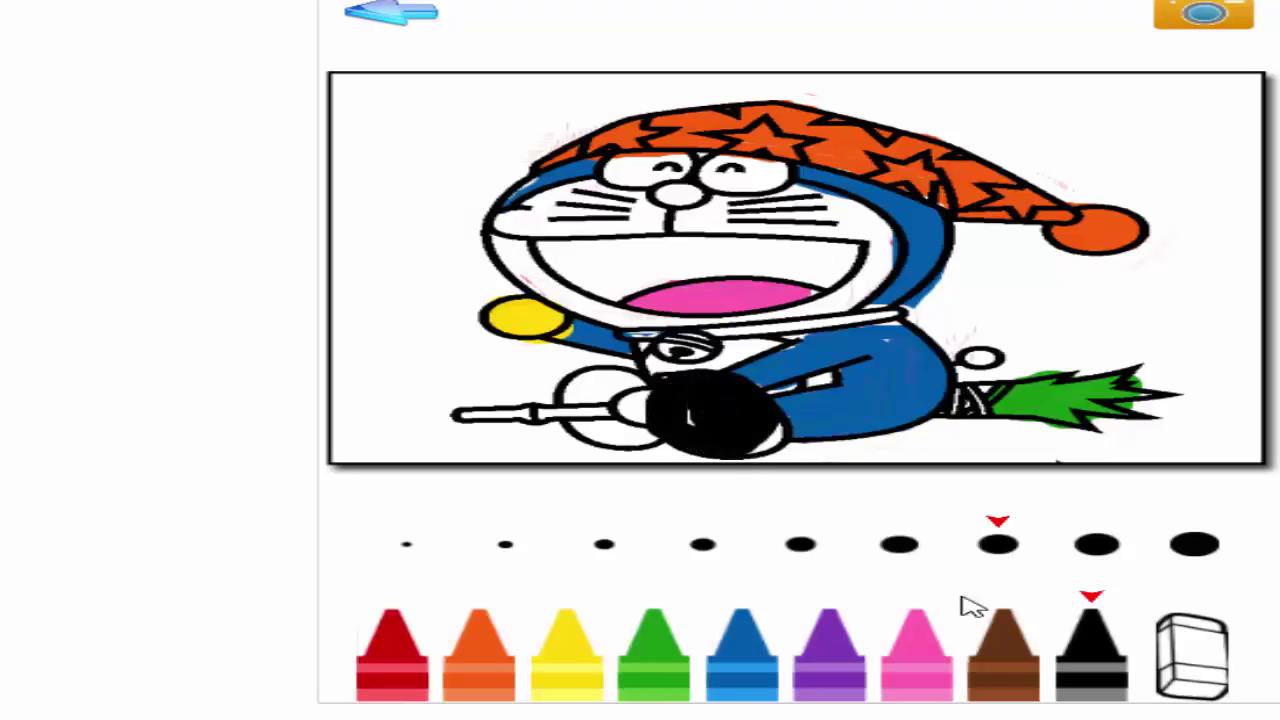
{"action": "mouse_move", "coordinate": [676, 385]}
{"action": "left_mouse_down"}
{"action": "mouse_move", "coordinate": [727, 440]}
{"action": "mouse_move", "coordinate": [670, 383]}
{"action": "mouse_move", "coordinate": [672, 433]}
{"action": "mouse_move", "coordinate": [681, 395]}
{"action": "mouse_move", "coordinate": [790, 457]}
{"action": "mouse_move", "coordinate": [695, 400]}
{"action": "mouse_move", "coordinate": [777, 391]}
{"action": "mouse_move", "coordinate": [707, 425]}
{"action": "mouse_move", "coordinate": [665, 397]}
{"action": "mouse_move", "coordinate": [718, 398]}
{"action": "left_mouse_up"}
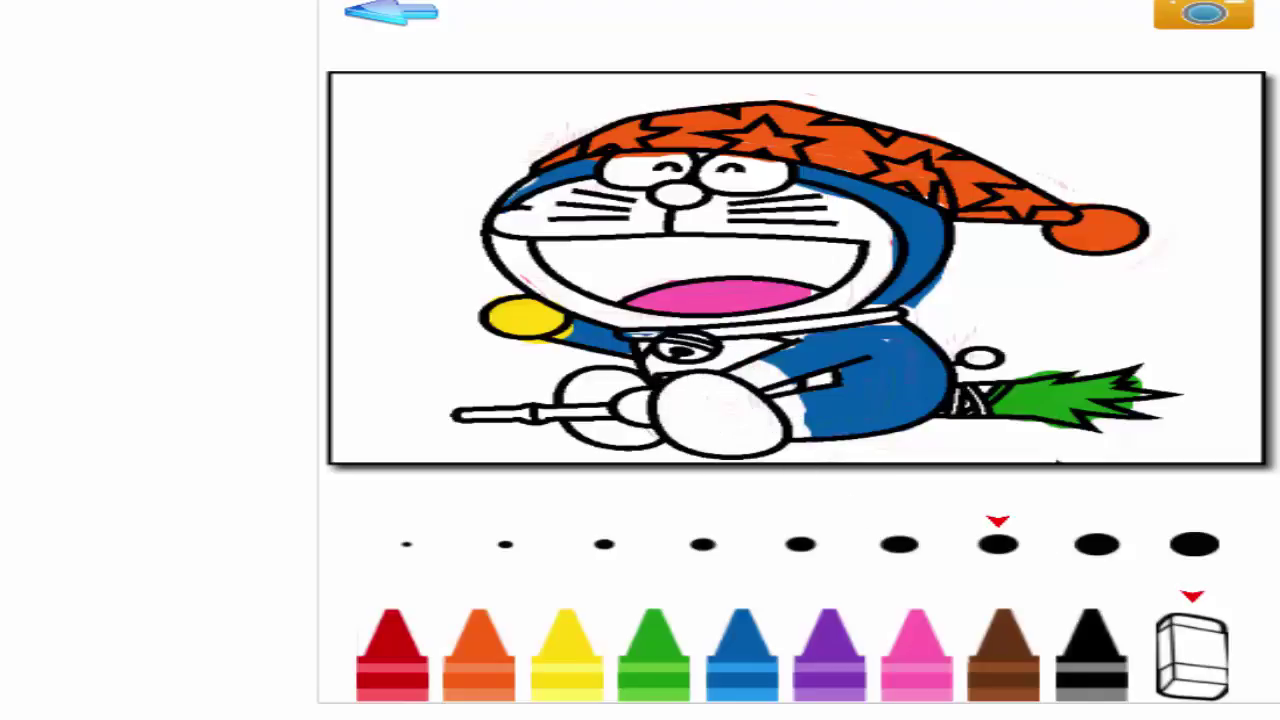
{"action": "left_click", "coordinate": [764, 672]}
{"action": "mouse_move", "coordinate": [799, 372]}
{"action": "left_mouse_down"}
{"action": "mouse_move", "coordinate": [755, 376]}
{"action": "mouse_move", "coordinate": [787, 375]}
{"action": "mouse_move", "coordinate": [752, 381]}
{"action": "mouse_move", "coordinate": [807, 403]}
{"action": "mouse_move", "coordinate": [792, 406]}
{"action": "mouse_move", "coordinate": [805, 438]}
{"action": "left_mouse_up"}
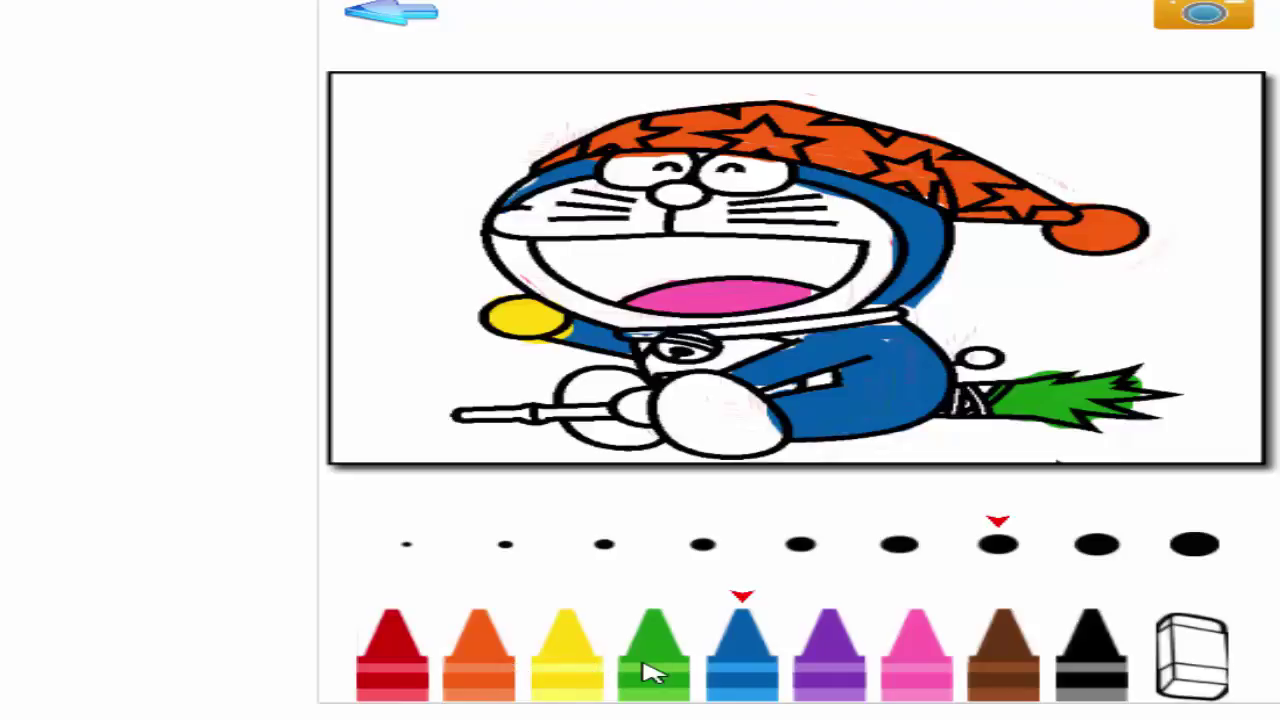
Colour the small round tail tip above the broom green and erase the overflow around it.
{"action": "left_click", "coordinate": [983, 352]}
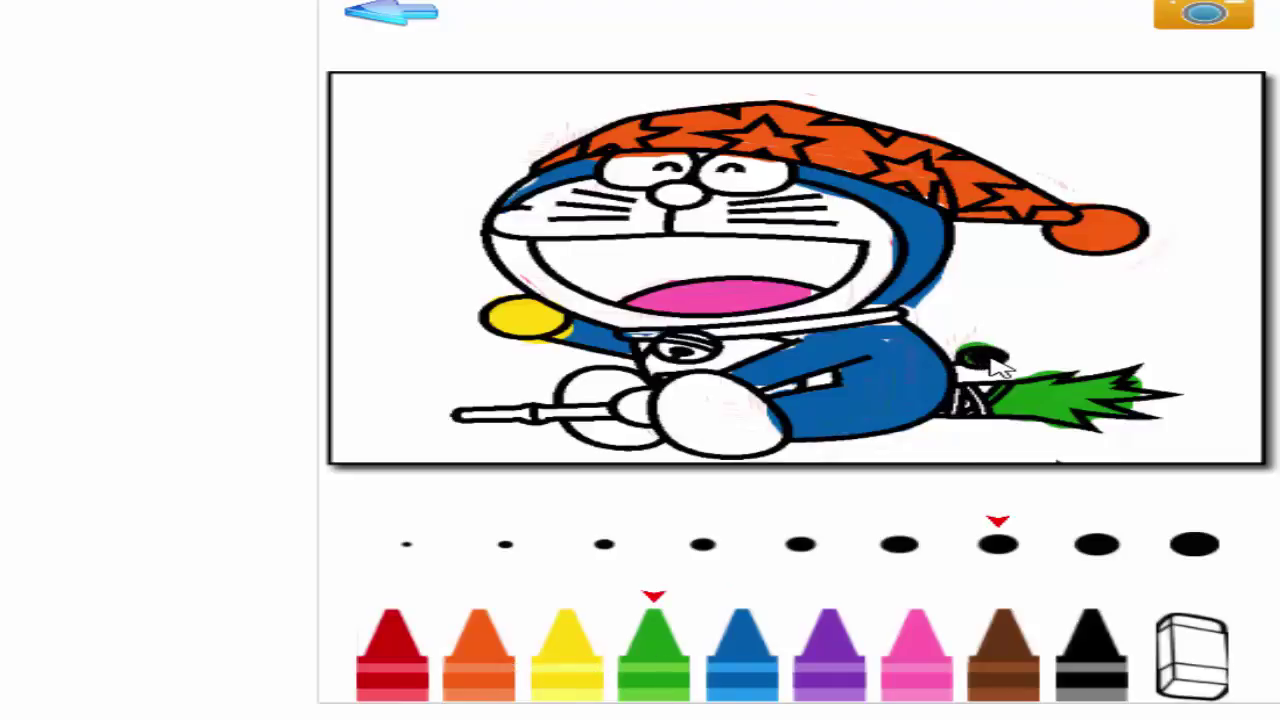
{"action": "left_click", "coordinate": [984, 358]}
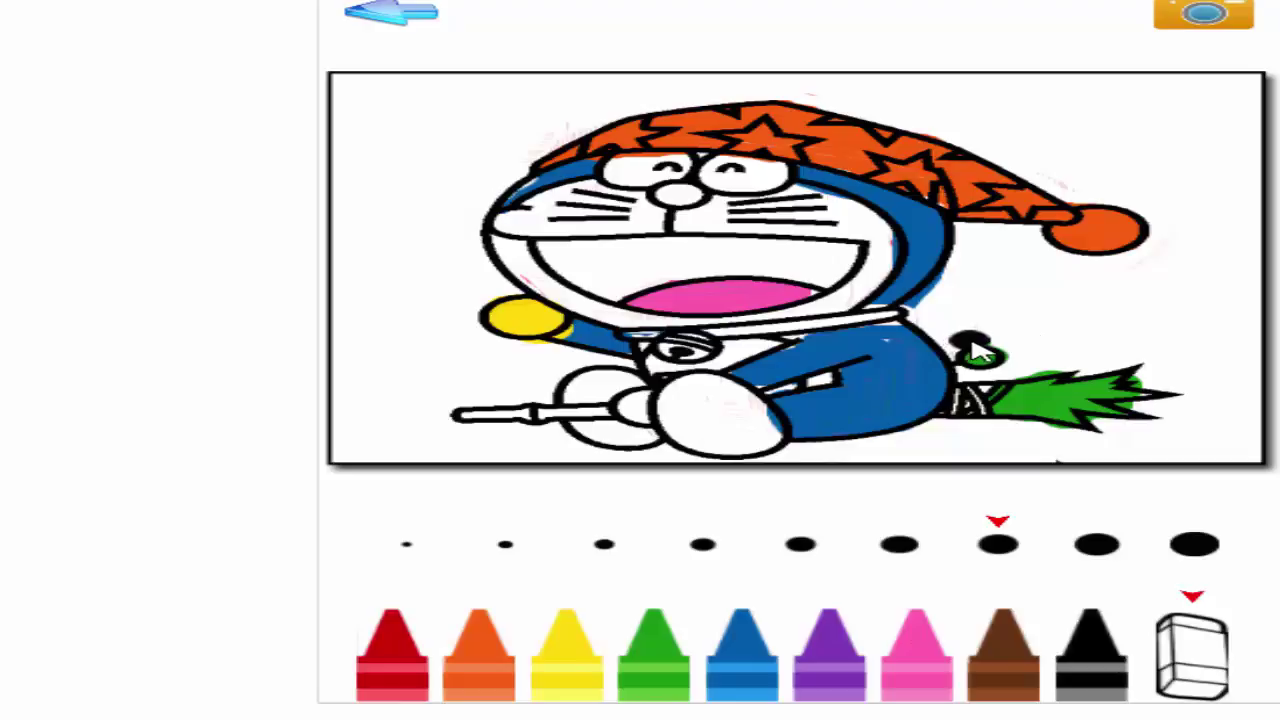
{"action": "left_click", "coordinate": [984, 350]}
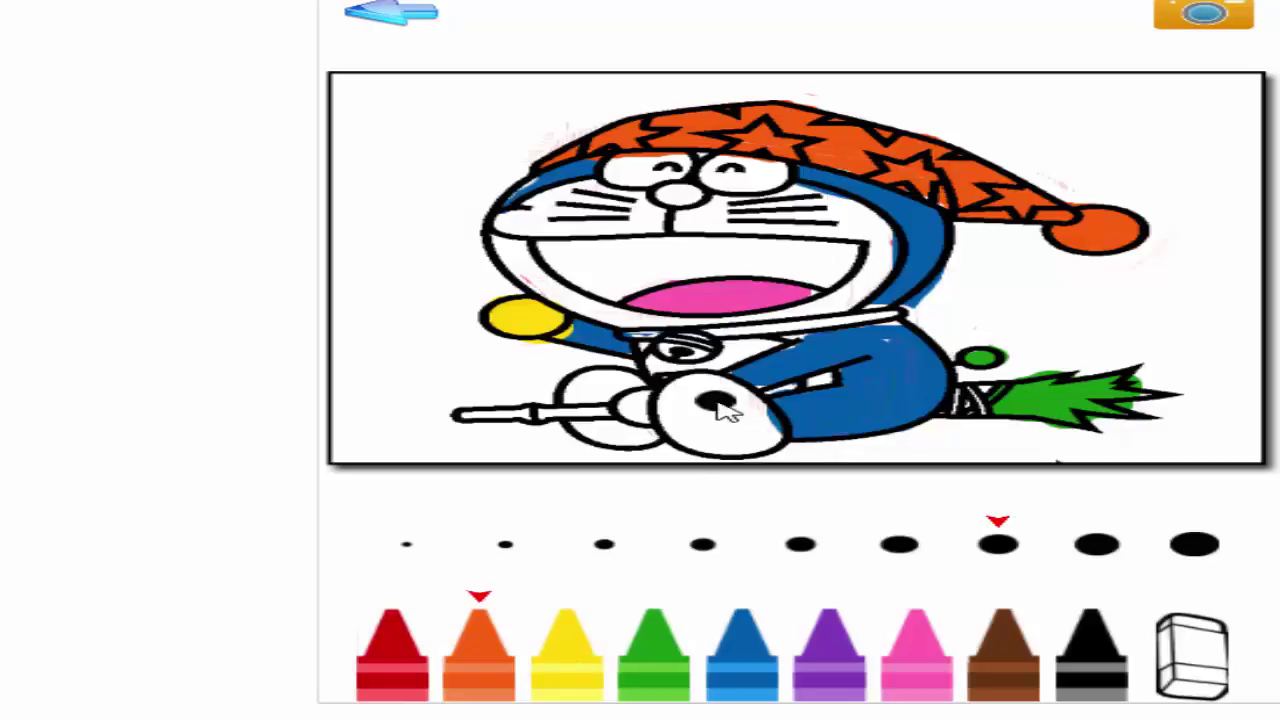
Colour both feet orange and the hand gripping the broom handle yellow.
{"action": "mouse_move", "coordinate": [720, 408]}
{"action": "left_mouse_down"}
{"action": "mouse_move", "coordinate": [676, 401]}
{"action": "mouse_move", "coordinate": [685, 431]}
{"action": "mouse_move", "coordinate": [730, 446]}
{"action": "mouse_move", "coordinate": [777, 436]}
{"action": "mouse_move", "coordinate": [727, 388]}
{"action": "mouse_move", "coordinate": [697, 388]}
{"action": "mouse_move", "coordinate": [695, 406]}
{"action": "mouse_move", "coordinate": [750, 441]}
{"action": "mouse_move", "coordinate": [736, 412]}
{"action": "left_mouse_up"}
{"action": "mouse_move", "coordinate": [604, 387]}
{"action": "left_mouse_down"}
{"action": "mouse_move", "coordinate": [585, 400]}
{"action": "mouse_move", "coordinate": [630, 390]}
{"action": "mouse_move", "coordinate": [587, 405]}
{"action": "mouse_move", "coordinate": [615, 390]}
{"action": "mouse_move", "coordinate": [590, 430]}
{"action": "mouse_move", "coordinate": [643, 437]}
{"action": "mouse_move", "coordinate": [608, 449]}
{"action": "mouse_move", "coordinate": [591, 437]}
{"action": "left_mouse_up"}
{"action": "left_click", "coordinate": [580, 665]}
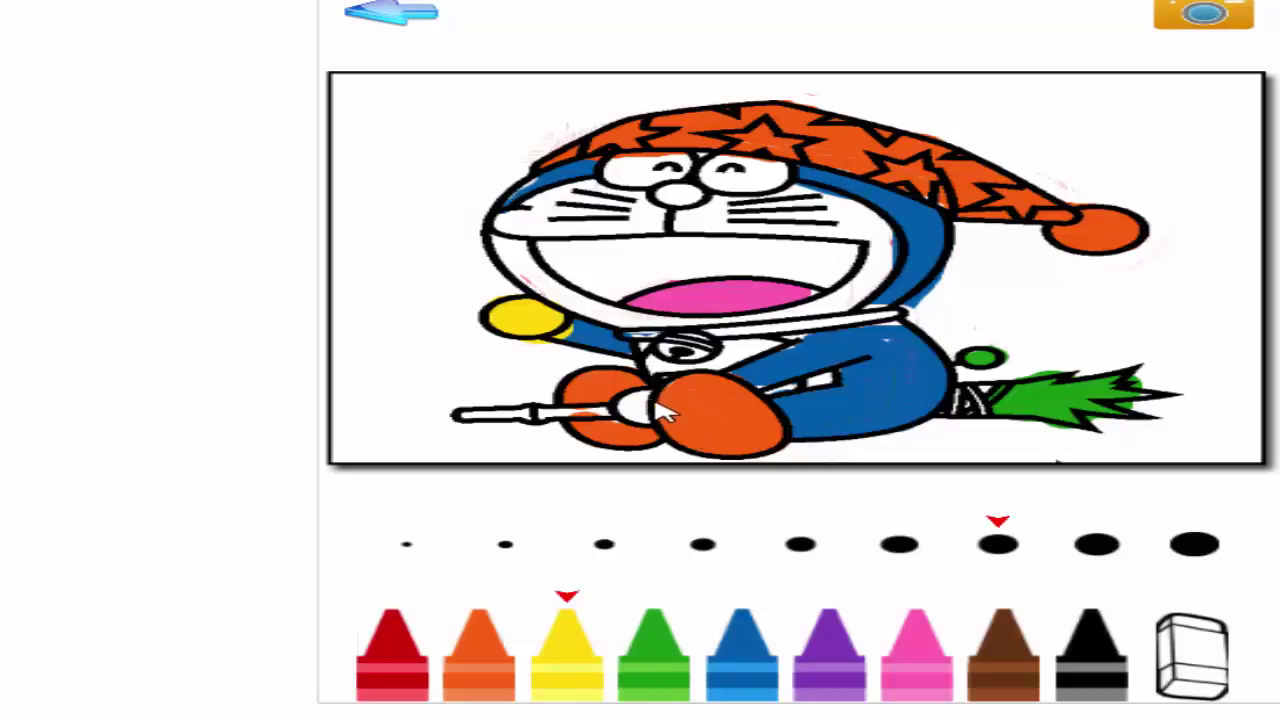
{"action": "mouse_move", "coordinate": [655, 405]}
{"action": "left_mouse_down"}
{"action": "mouse_move", "coordinate": [642, 403]}
{"action": "mouse_move", "coordinate": [652, 428]}
{"action": "left_mouse_up"}
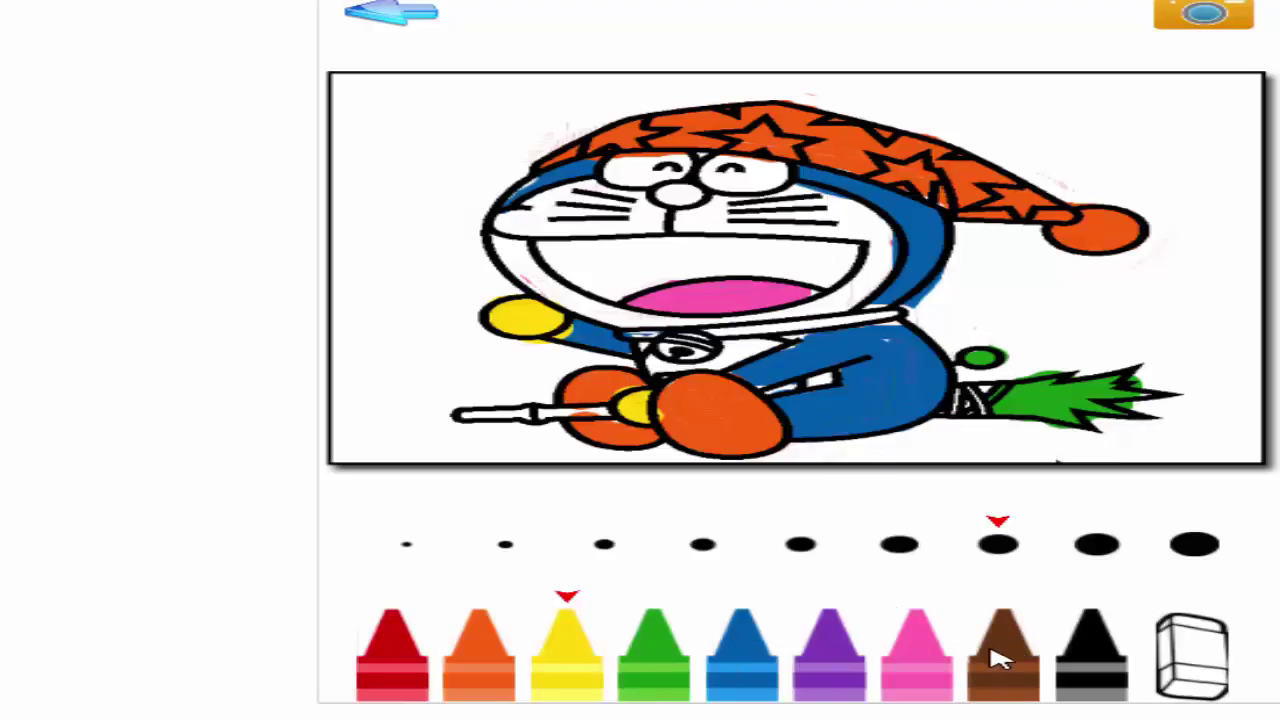
Colour the broom handle brown and erase the green overflow around the bristles with the fourth-smallest brush size.
{"action": "left_click_drag", "start_coordinate": [458, 415], "coordinate": [615, 412]}
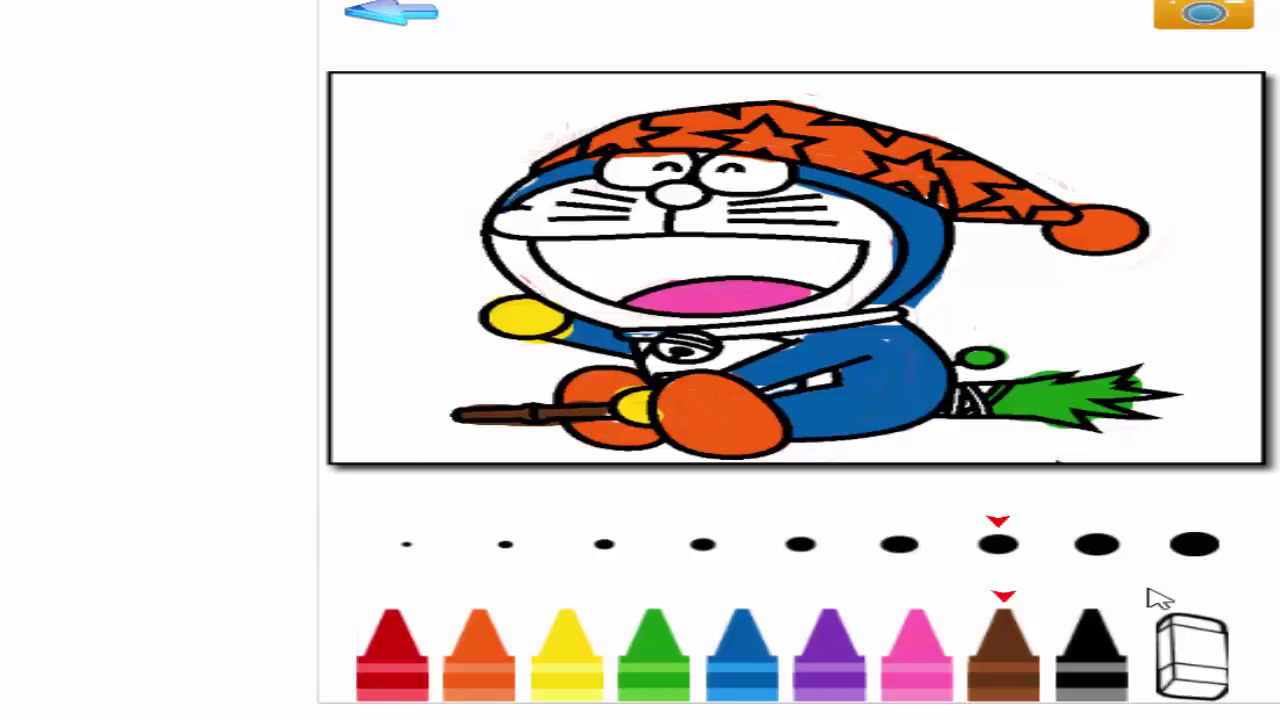
{"action": "left_click", "coordinate": [1195, 638]}
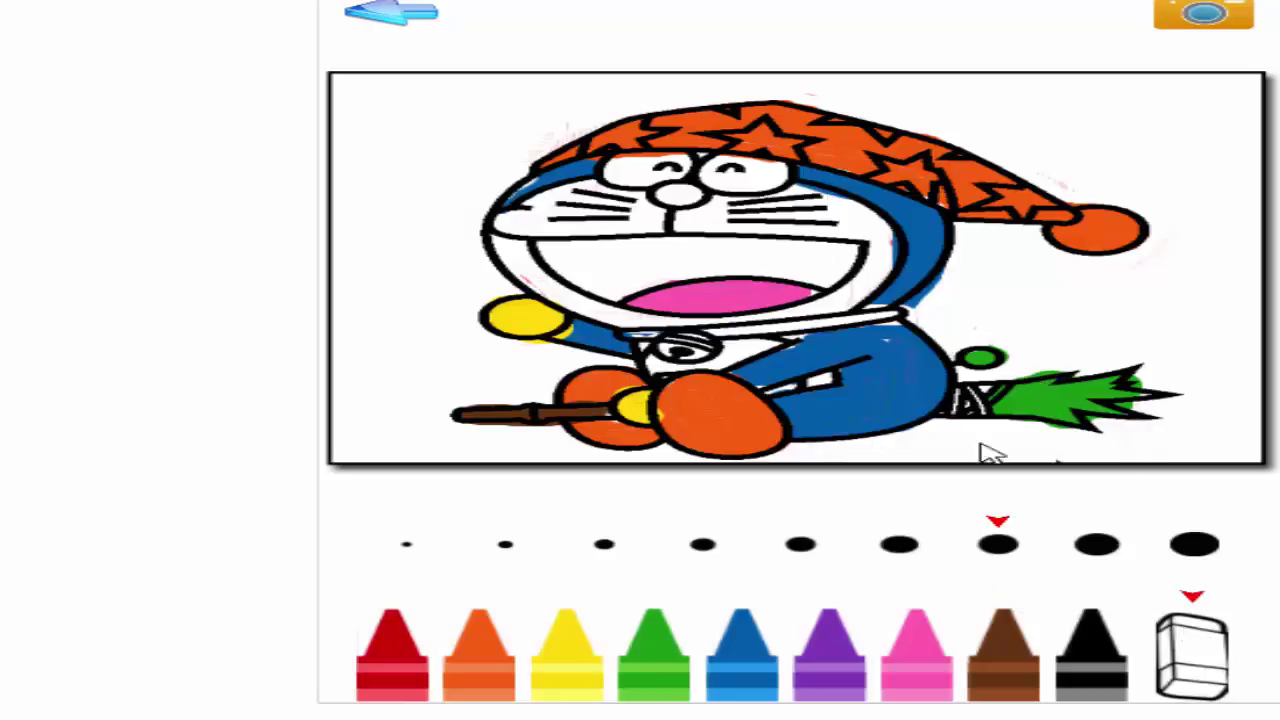
{"action": "left_click", "coordinate": [706, 546]}
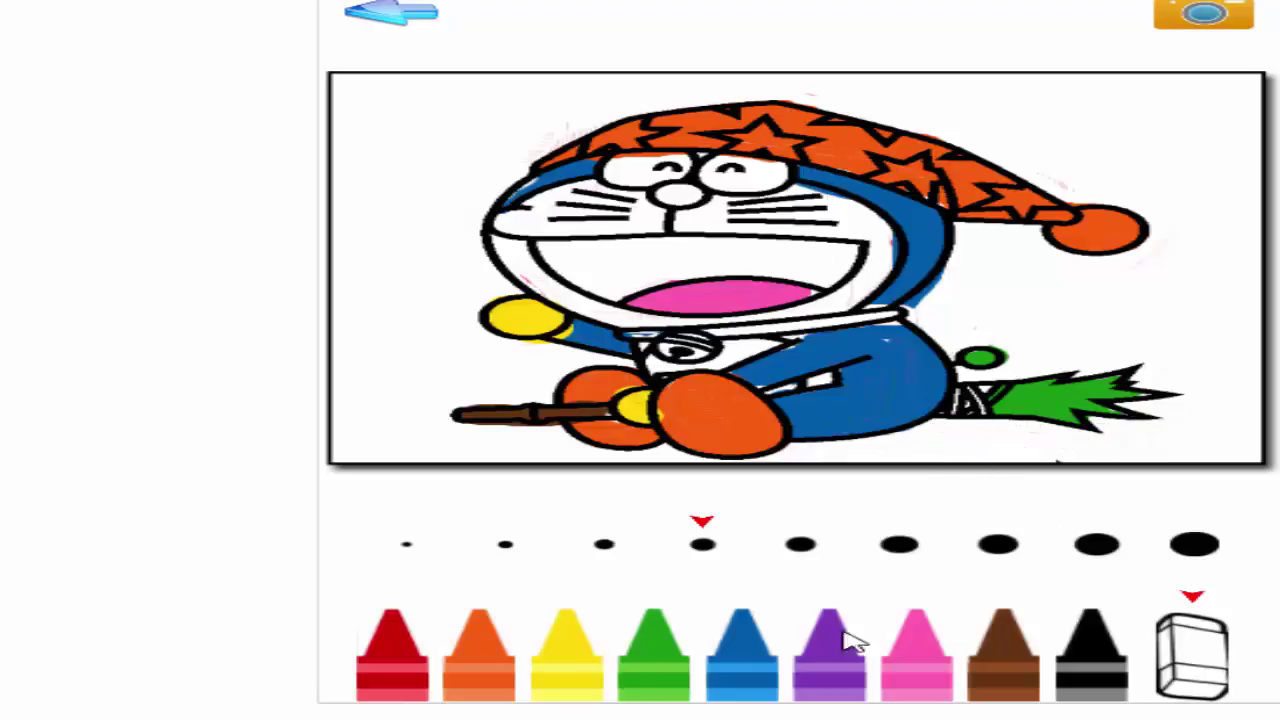
Fill the blue gaps around the collar's right end and tidy the orange along the eyes' upper edges.
{"action": "left_click", "coordinate": [748, 656]}
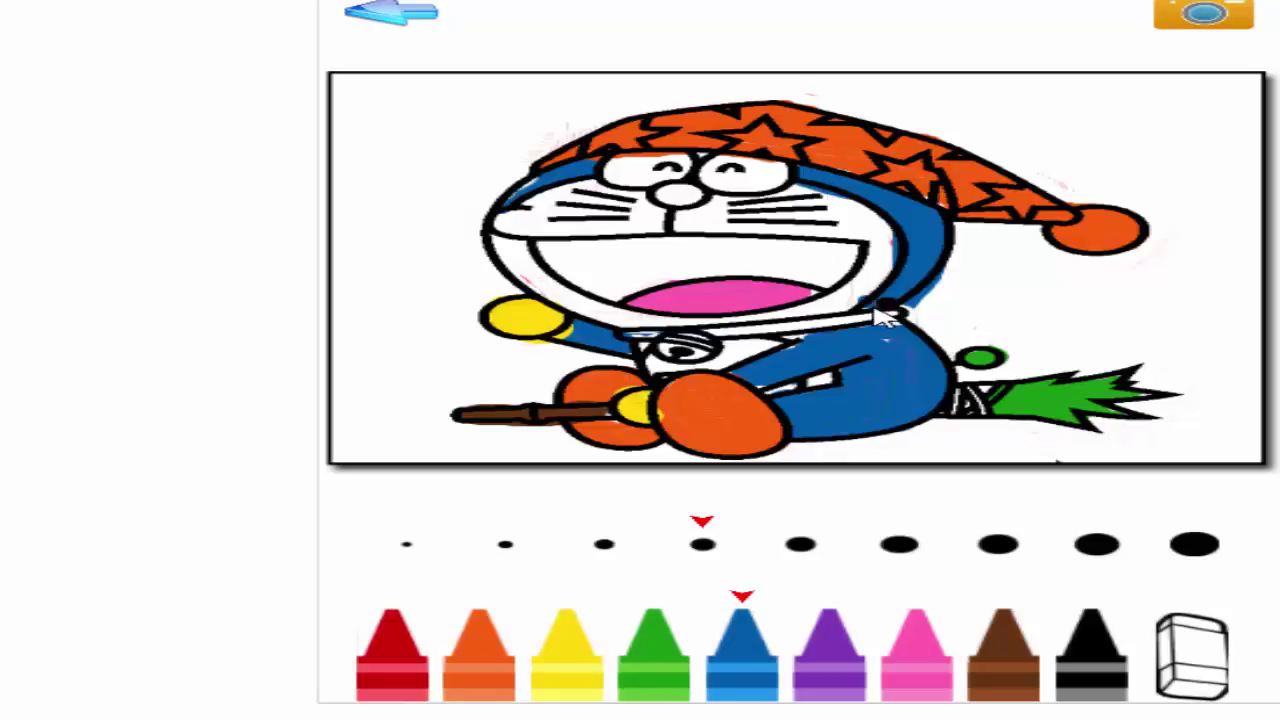
{"action": "mouse_move", "coordinate": [886, 302]}
{"action": "left_mouse_down"}
{"action": "mouse_move", "coordinate": [850, 331]}
{"action": "mouse_move", "coordinate": [891, 337]}
{"action": "mouse_move", "coordinate": [790, 380]}
{"action": "left_mouse_up"}
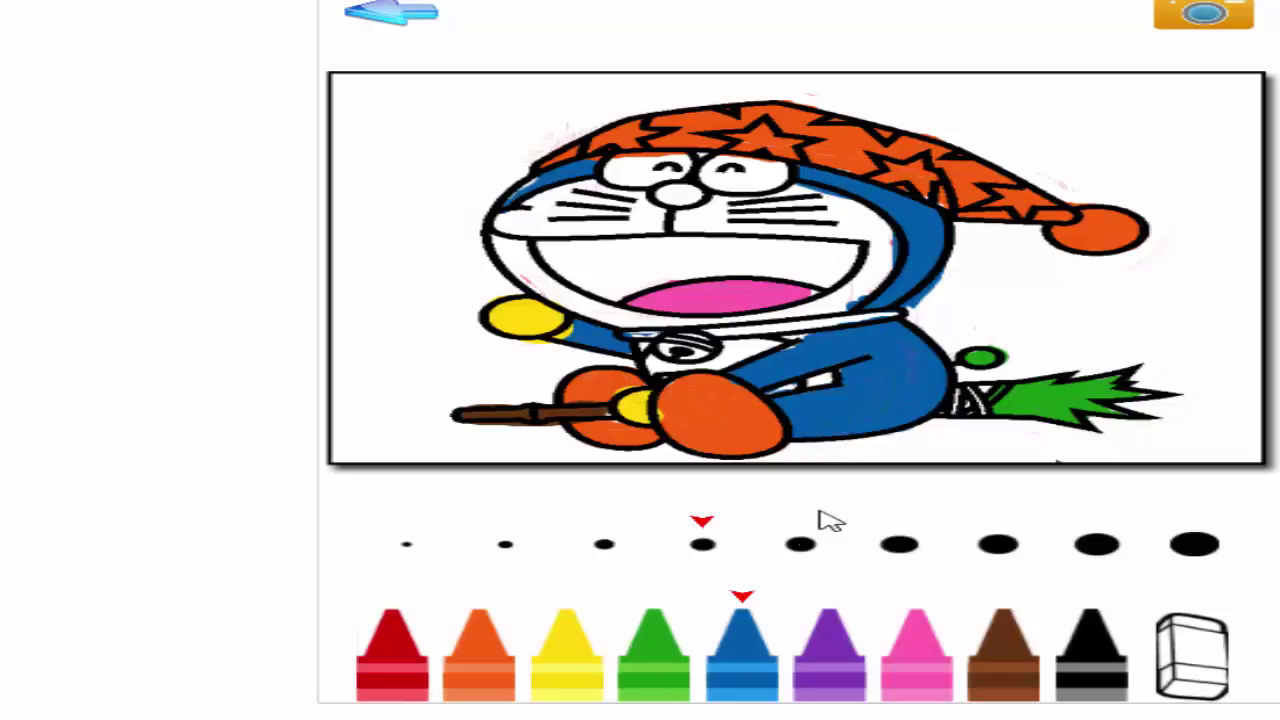
{"action": "left_click", "coordinate": [1218, 668]}
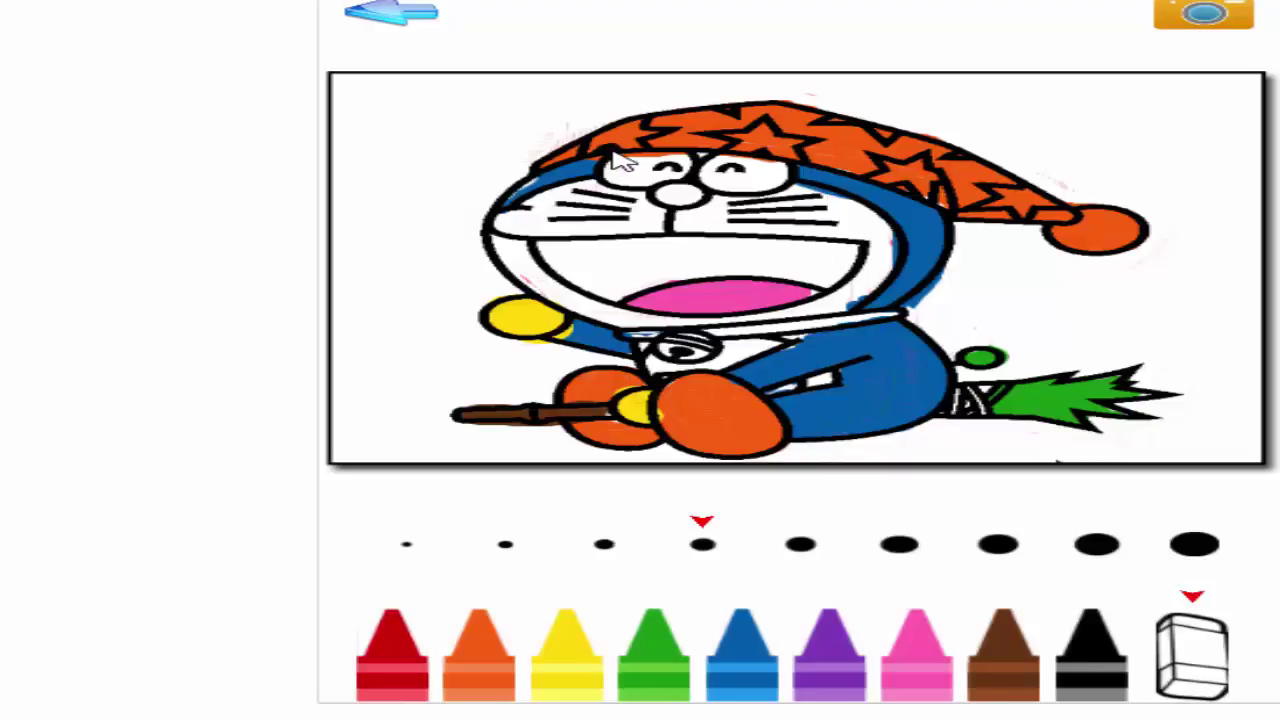
{"action": "mouse_move", "coordinate": [620, 162]}
{"action": "left_mouse_down"}
{"action": "mouse_move", "coordinate": [766, 171]}
{"action": "mouse_move", "coordinate": [757, 177]}
{"action": "mouse_move", "coordinate": [855, 245]}
{"action": "left_mouse_up"}
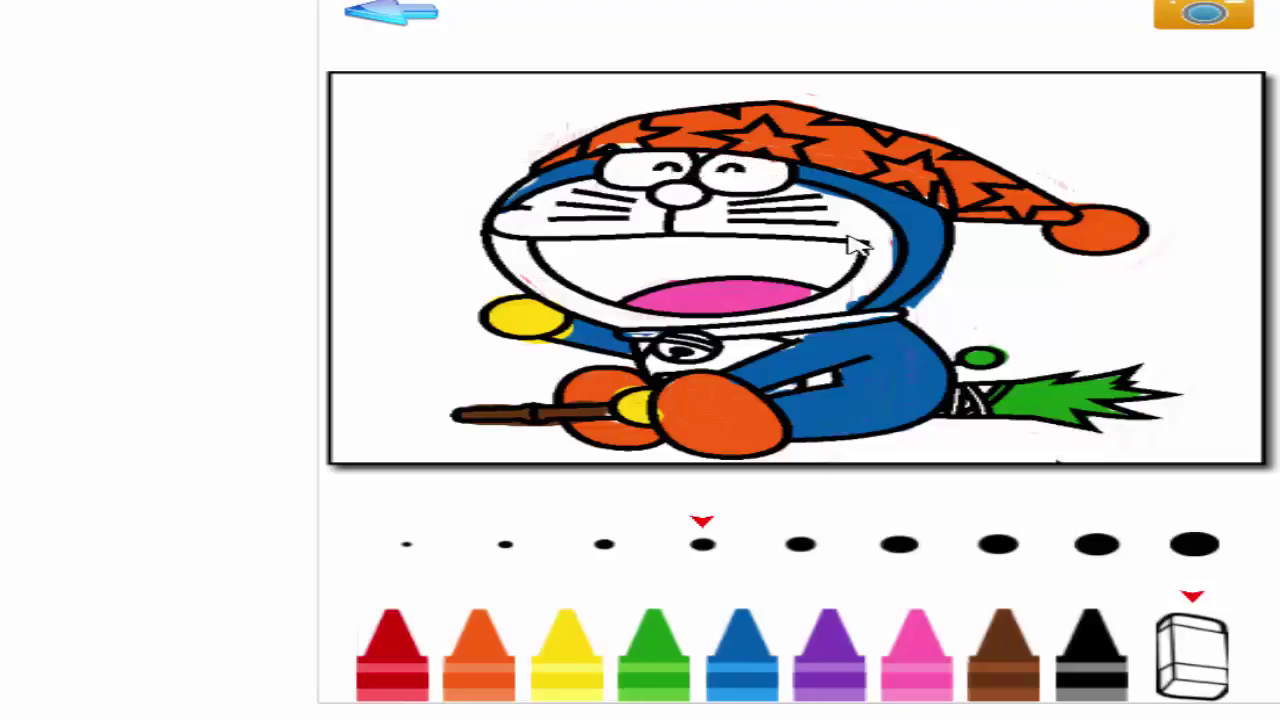
{"action": "left_click", "coordinate": [482, 668]}
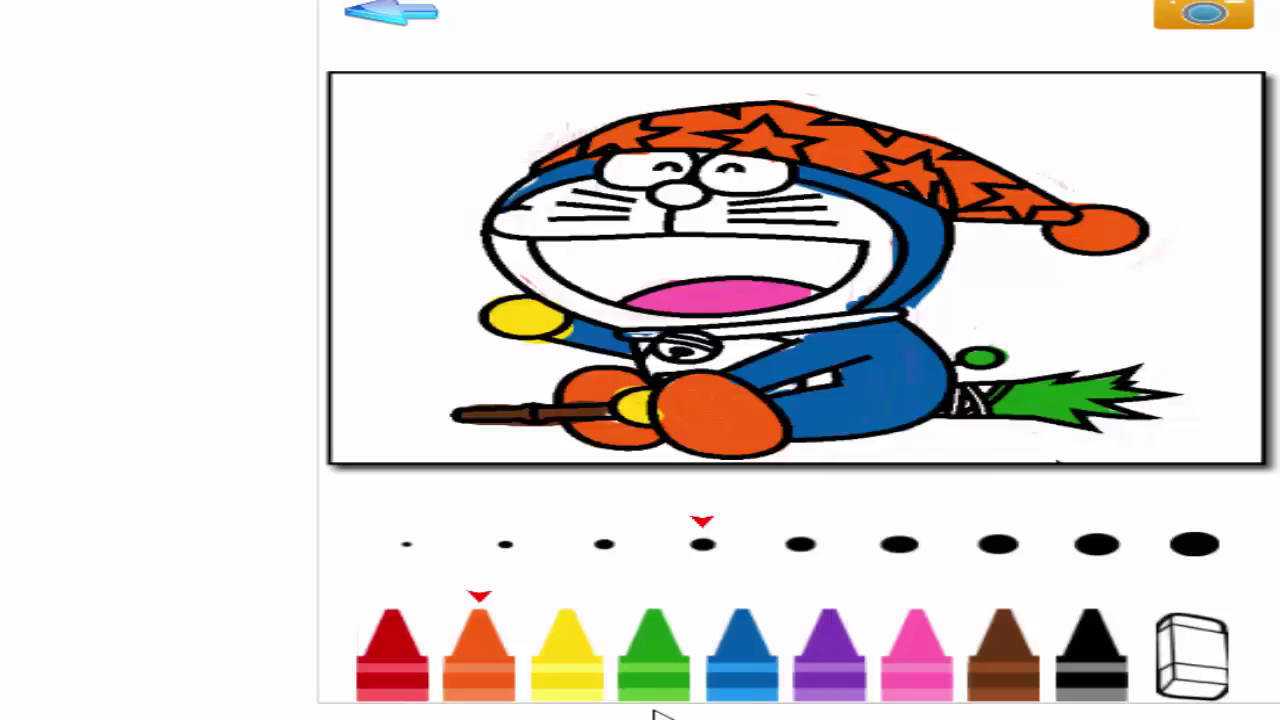
Colour the collar and its bell purple and erase the colour overflow along the collar and the head's right edge.
{"action": "left_click", "coordinate": [856, 653]}
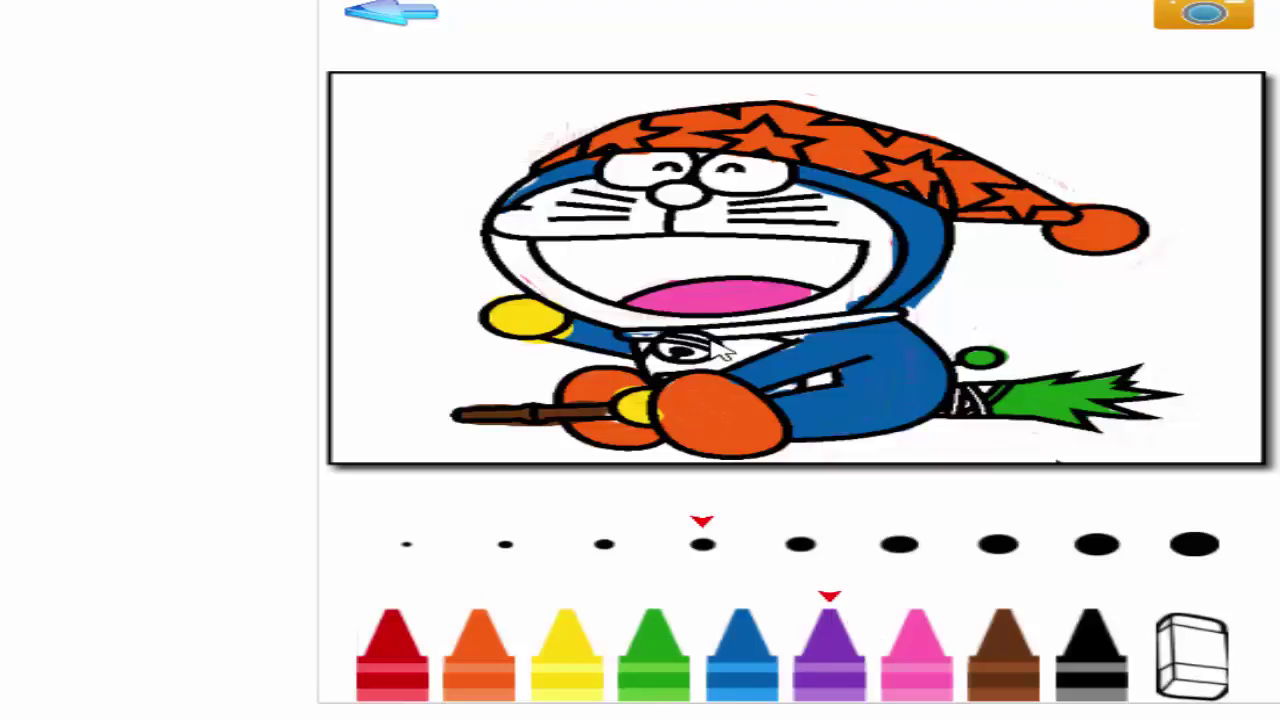
{"action": "left_click_drag", "start_coordinate": [735, 338], "coordinate": [894, 322]}
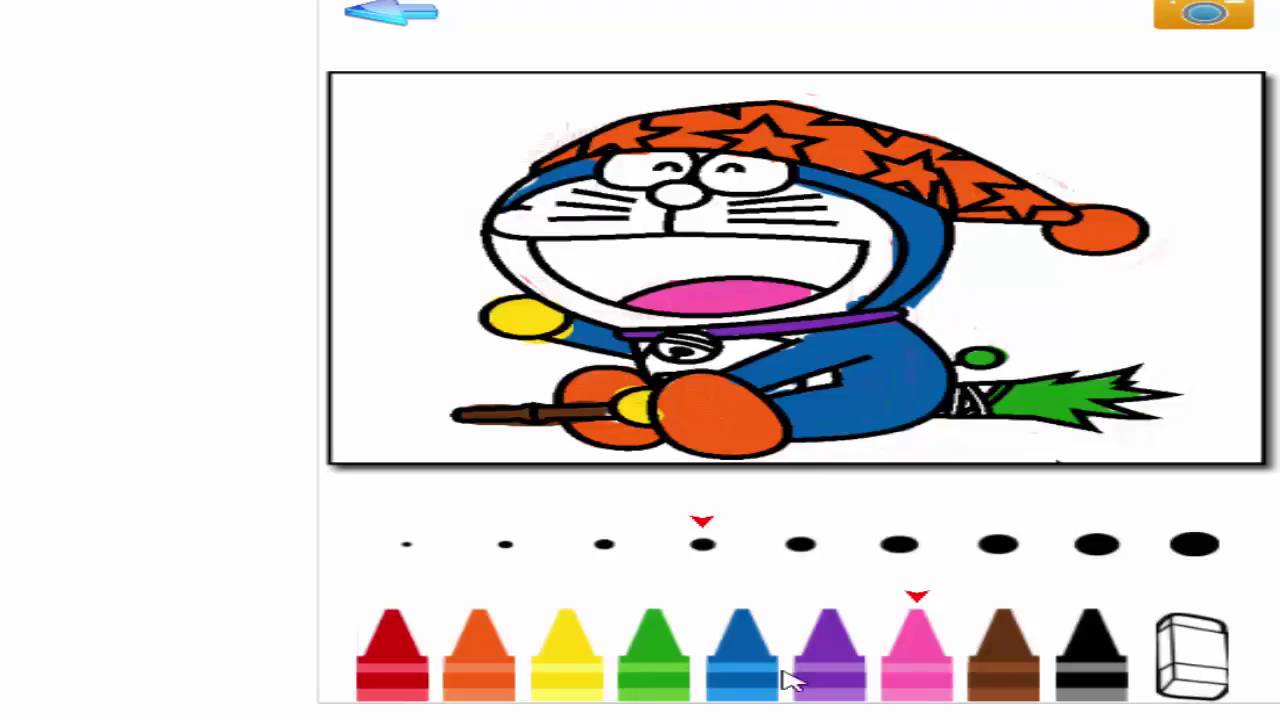
{"action": "left_click", "coordinate": [840, 684]}
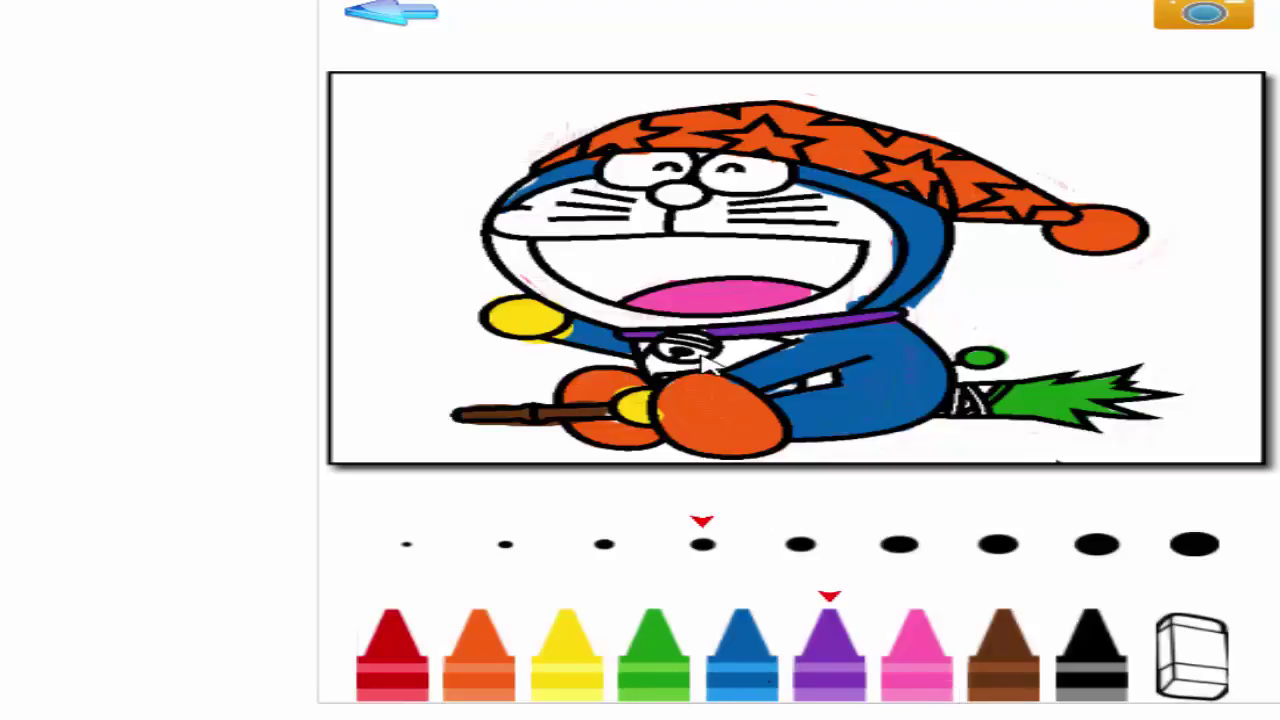
{"action": "left_click_drag", "start_coordinate": [682, 352], "coordinate": [690, 345]}
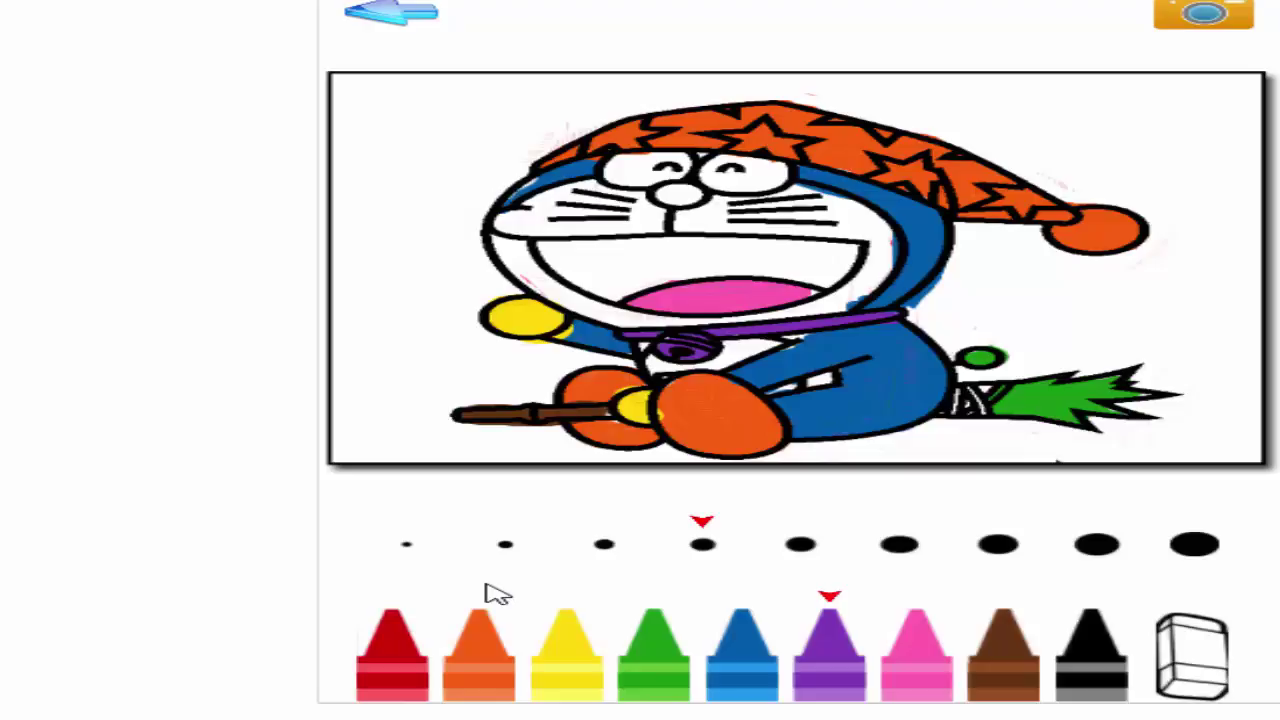
{"action": "left_click", "coordinate": [1210, 677]}
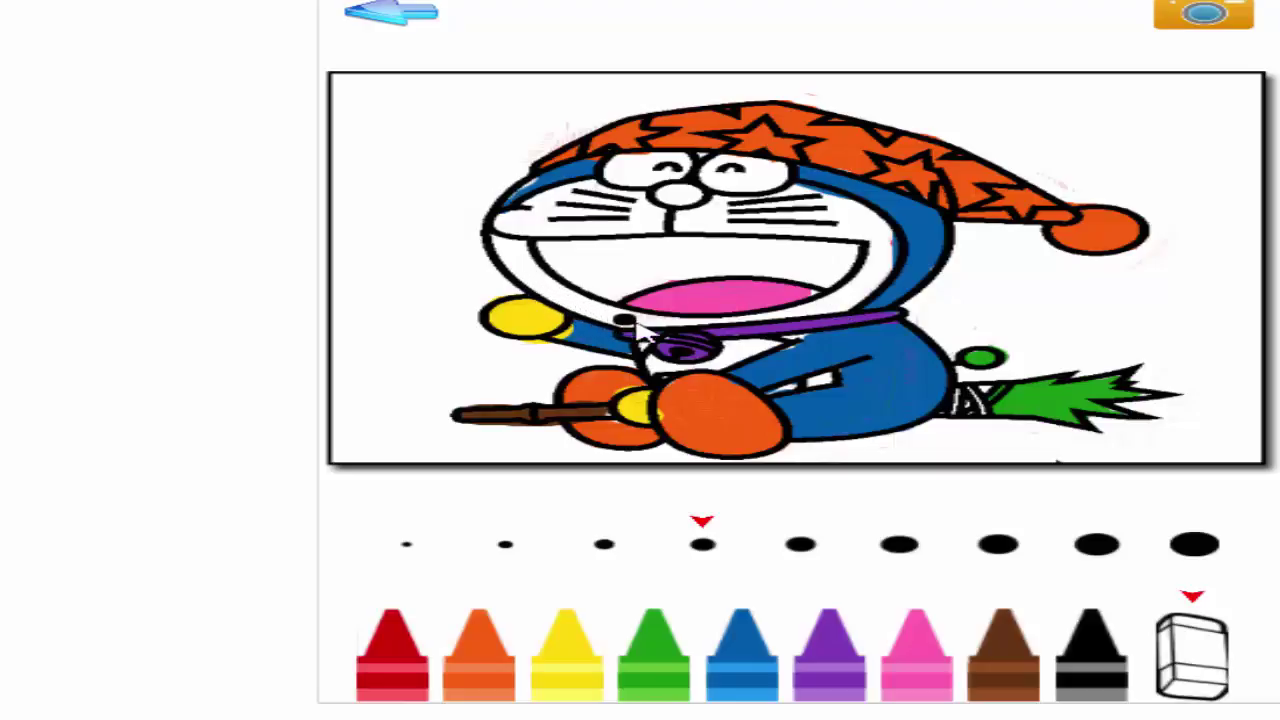
{"action": "mouse_move", "coordinate": [636, 324]}
{"action": "left_mouse_down"}
{"action": "mouse_move", "coordinate": [808, 329]}
{"action": "mouse_move", "coordinate": [837, 314]}
{"action": "left_mouse_up"}
Colour the binding between the body and the broom bristles purple and erase the overflow above it.
{"action": "left_click", "coordinate": [491, 662]}
{"action": "left_click", "coordinate": [848, 680]}
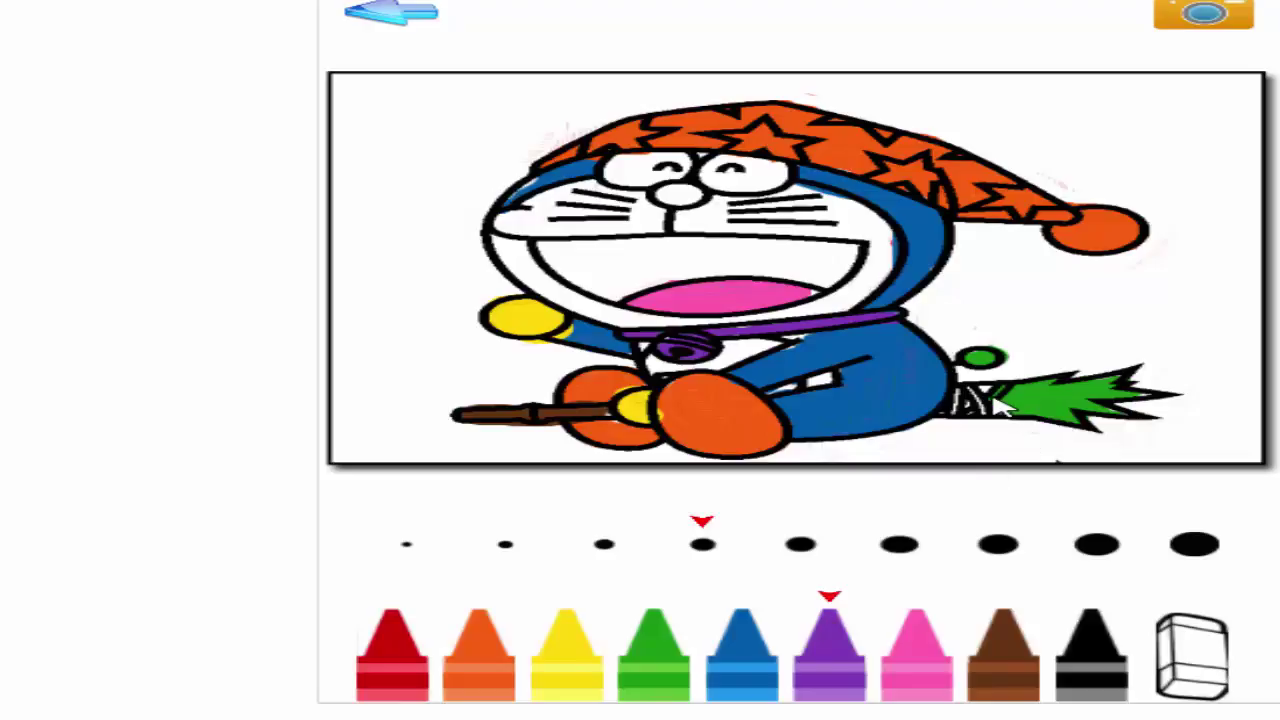
{"action": "mouse_move", "coordinate": [985, 393]}
{"action": "left_mouse_down"}
{"action": "mouse_move", "coordinate": [975, 418]}
{"action": "mouse_move", "coordinate": [968, 398]}
{"action": "left_mouse_up"}
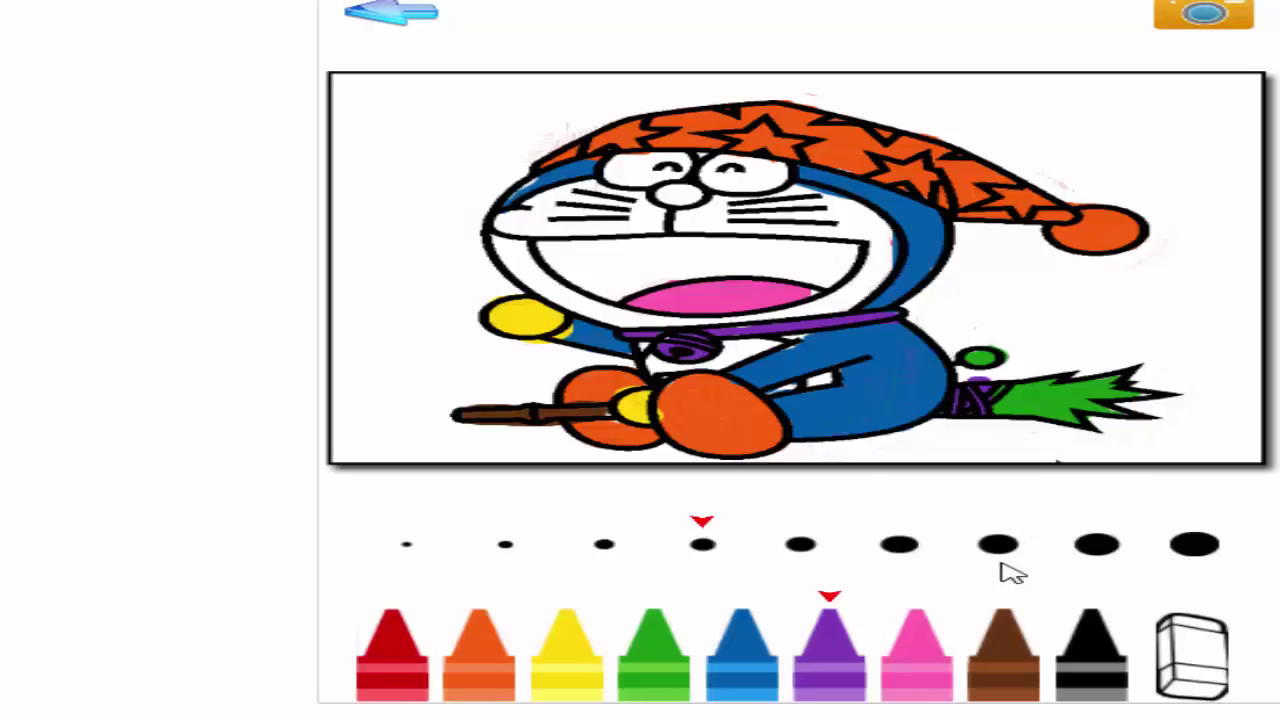
{"action": "left_click", "coordinate": [1190, 640]}
{"action": "mouse_move", "coordinate": [973, 375]}
{"action": "left_mouse_down"}
{"action": "mouse_move", "coordinate": [1010, 385]}
{"action": "mouse_move", "coordinate": [1166, 366]}
{"action": "left_mouse_up"}
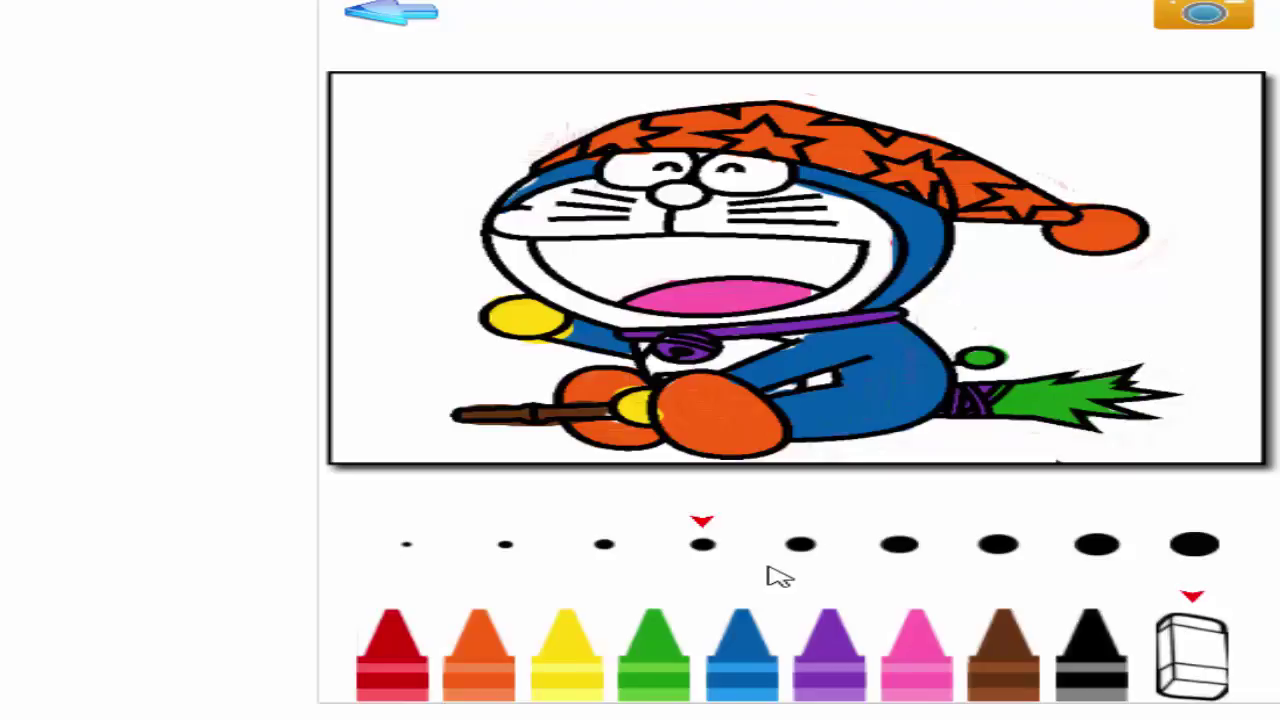
Try purple on the blue band at the head's left side, recolour it blue and clean up with the eraser.
{"action": "left_click", "coordinate": [845, 636]}
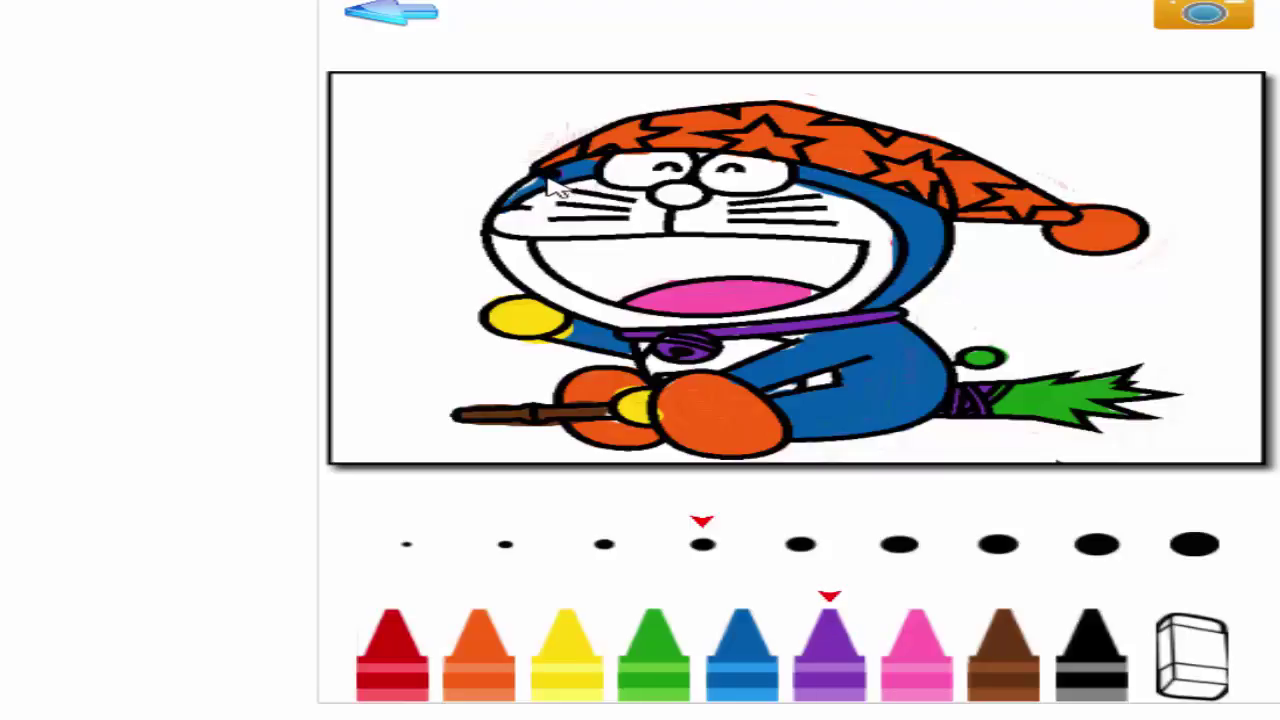
{"action": "left_click_drag", "start_coordinate": [555, 185], "coordinate": [522, 192]}
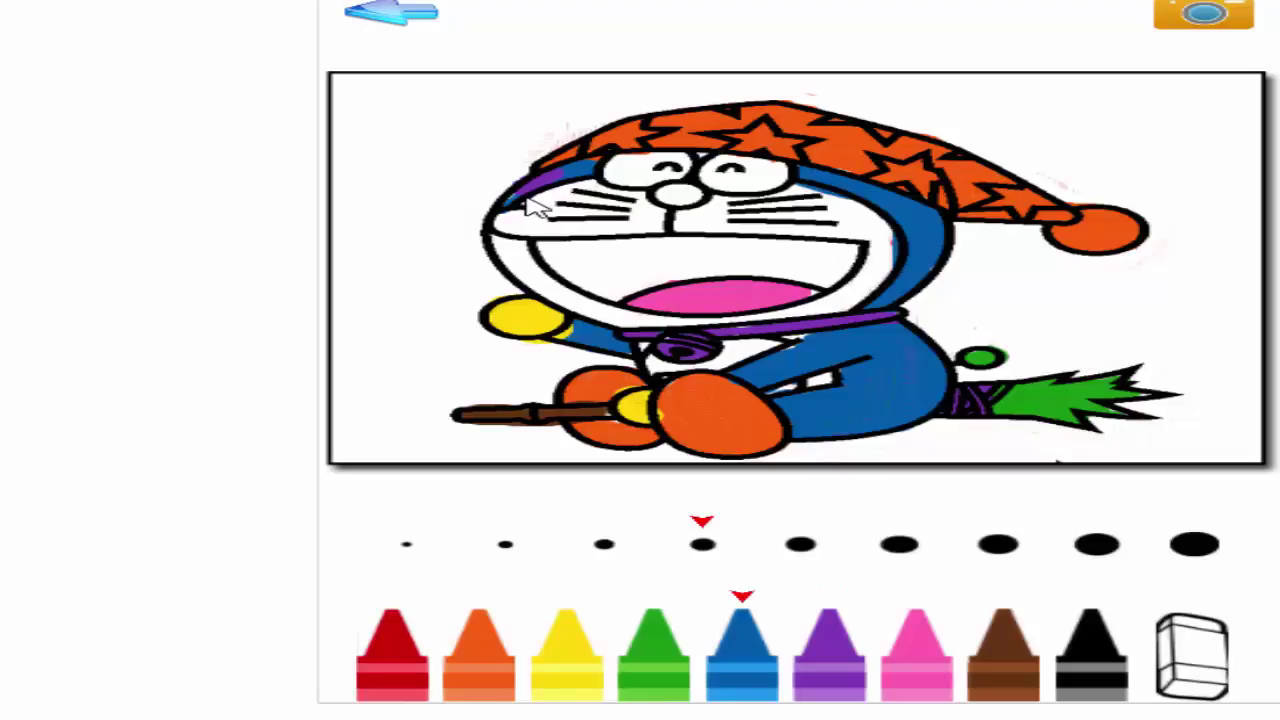
{"action": "mouse_move", "coordinate": [522, 195]}
{"action": "left_mouse_down"}
{"action": "mouse_move", "coordinate": [565, 175]}
{"action": "mouse_move", "coordinate": [508, 212]}
{"action": "left_mouse_up"}
{"action": "left_click", "coordinate": [1198, 650]}
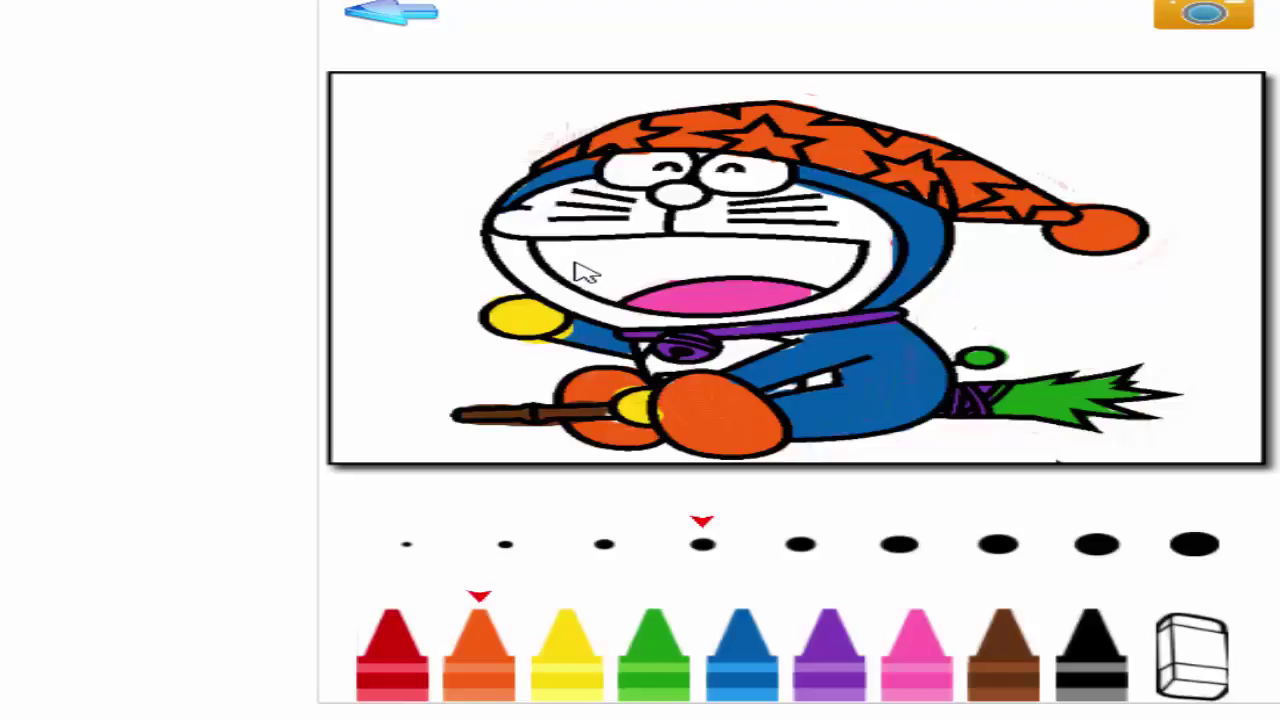
Try an orange stroke inside the mouth left of the tongue and erase it.
{"action": "left_click_drag", "start_coordinate": [563, 258], "coordinate": [615, 300]}
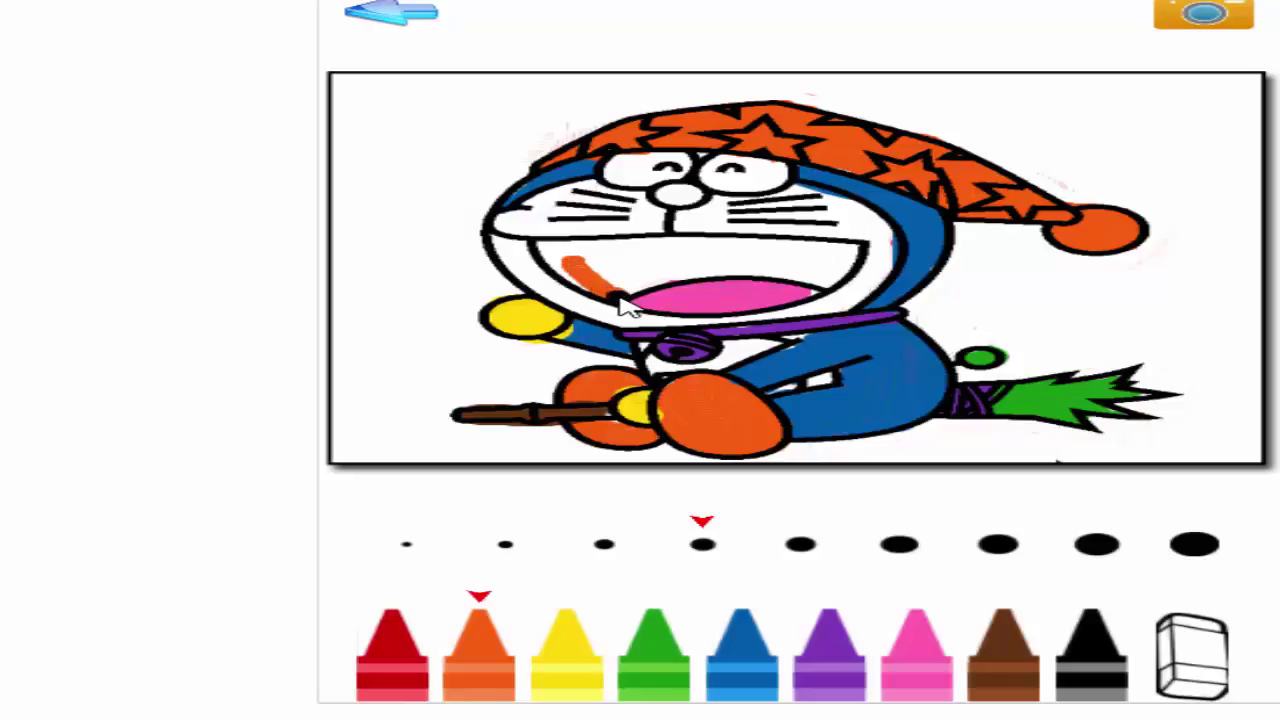
{"action": "left_click", "coordinate": [1185, 658]}
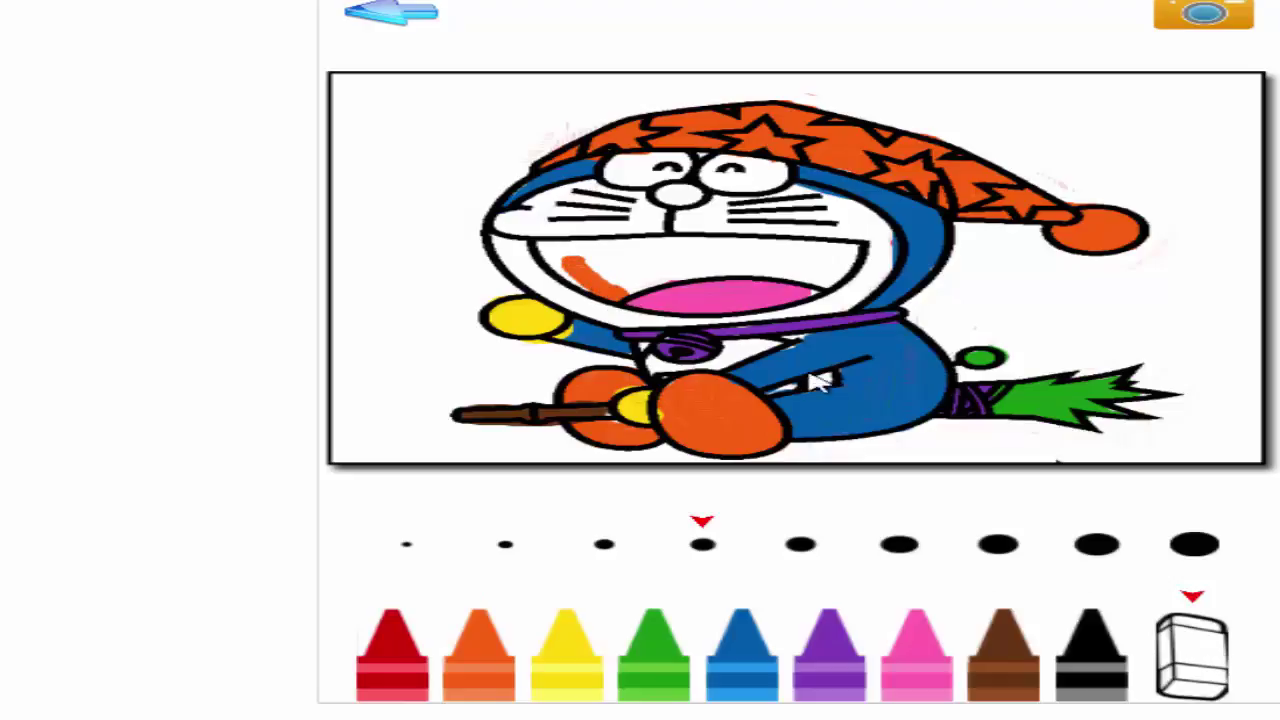
{"action": "mouse_move", "coordinate": [565, 262]}
{"action": "left_mouse_down"}
{"action": "mouse_move", "coordinate": [609, 286]}
{"action": "mouse_move", "coordinate": [587, 288]}
{"action": "mouse_move", "coordinate": [612, 305]}
{"action": "left_mouse_up"}
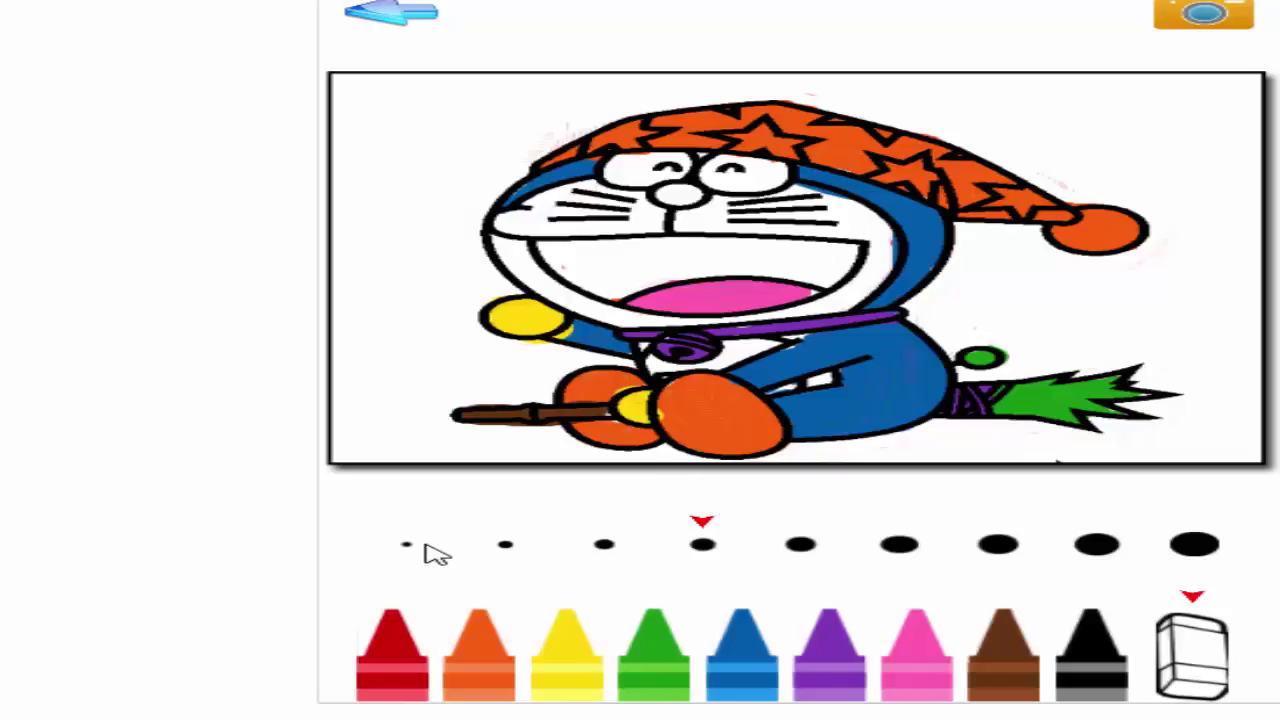
Try filling the left eye with black and erase the fill.
{"action": "left_click", "coordinate": [1092, 662]}
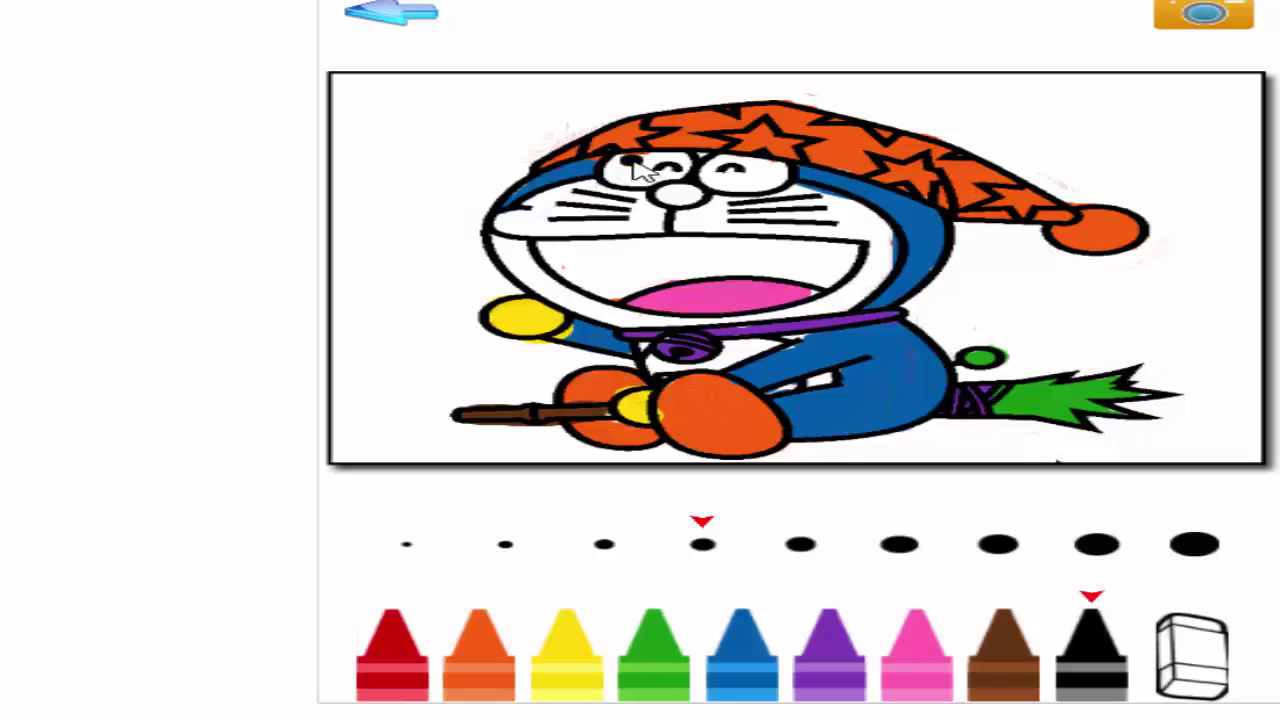
{"action": "mouse_move", "coordinate": [640, 170]}
{"action": "left_mouse_down"}
{"action": "mouse_move", "coordinate": [625, 185]}
{"action": "mouse_move", "coordinate": [660, 195]}
{"action": "mouse_move", "coordinate": [695, 170]}
{"action": "mouse_move", "coordinate": [631, 181]}
{"action": "left_mouse_up"}
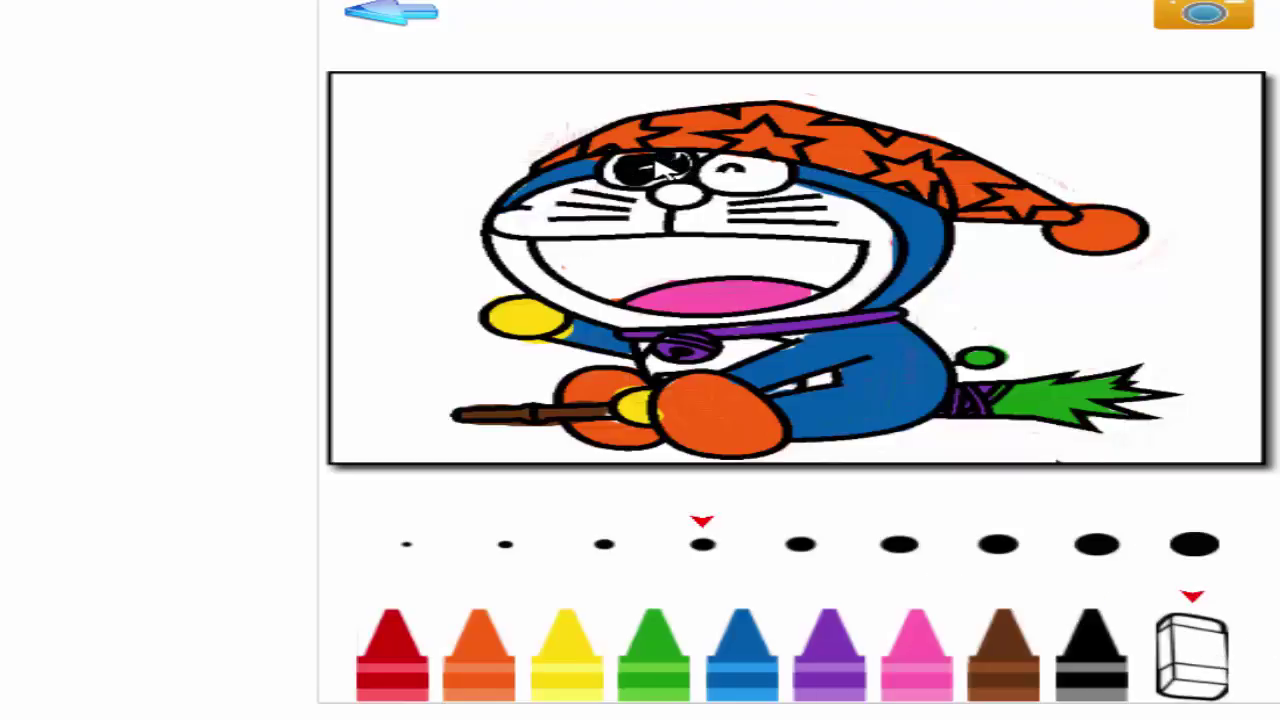
{"action": "mouse_move", "coordinate": [660, 170]}
{"action": "left_mouse_down"}
{"action": "mouse_move", "coordinate": [625, 176]}
{"action": "mouse_move", "coordinate": [680, 178]}
{"action": "mouse_move", "coordinate": [610, 165]}
{"action": "mouse_move", "coordinate": [637, 192]}
{"action": "left_mouse_up"}
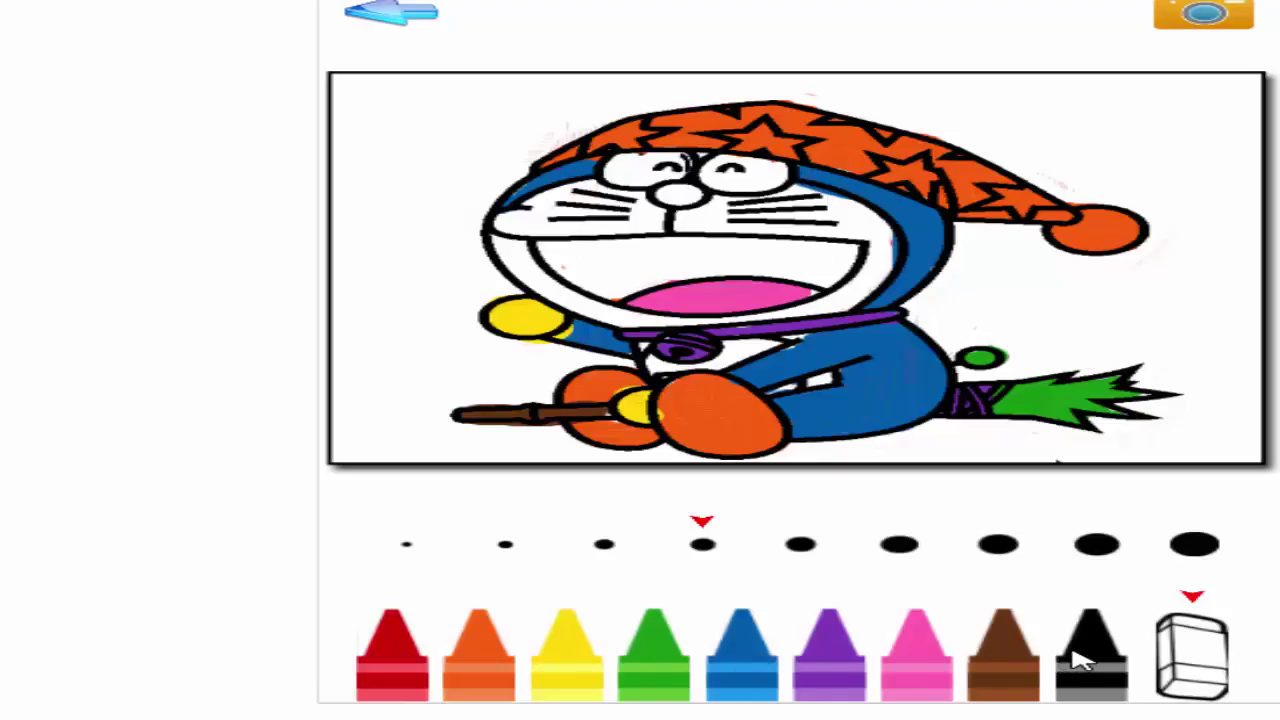
Colour the round nose black.
{"action": "left_click", "coordinate": [837, 660]}
{"action": "left_click", "coordinate": [1092, 630]}
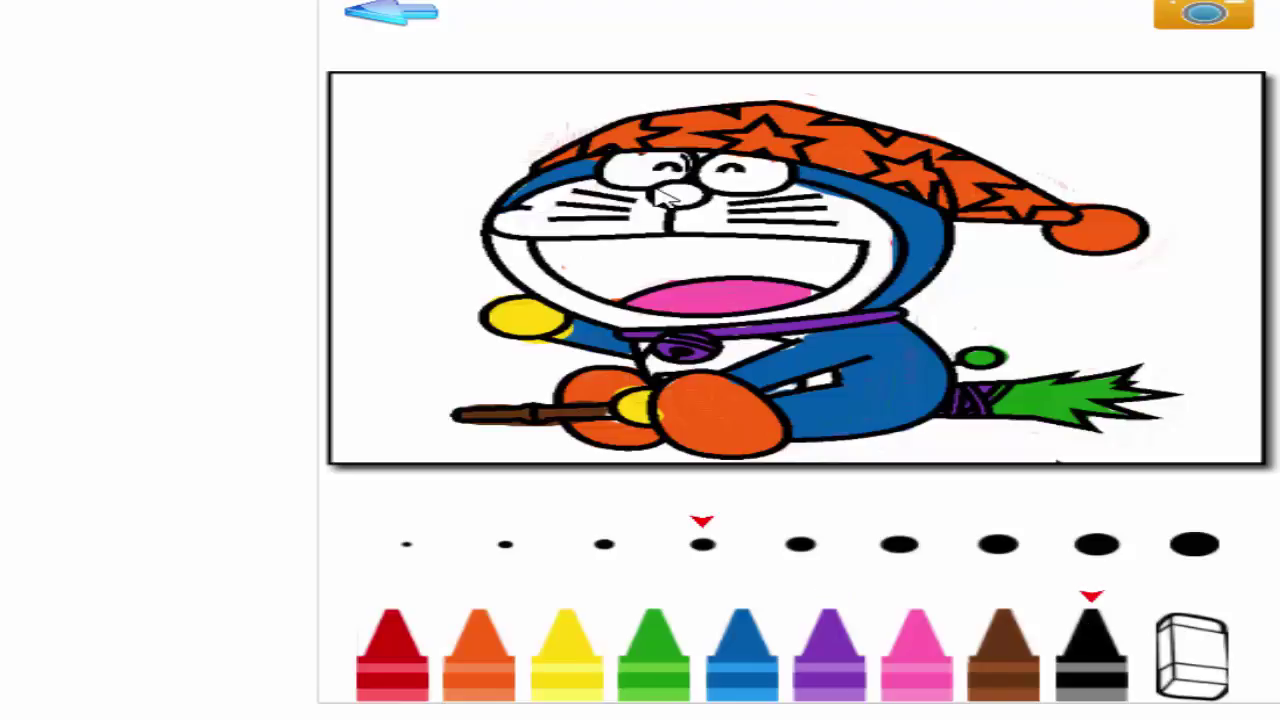
{"action": "left_click_drag", "start_coordinate": [668, 192], "coordinate": [701, 206]}
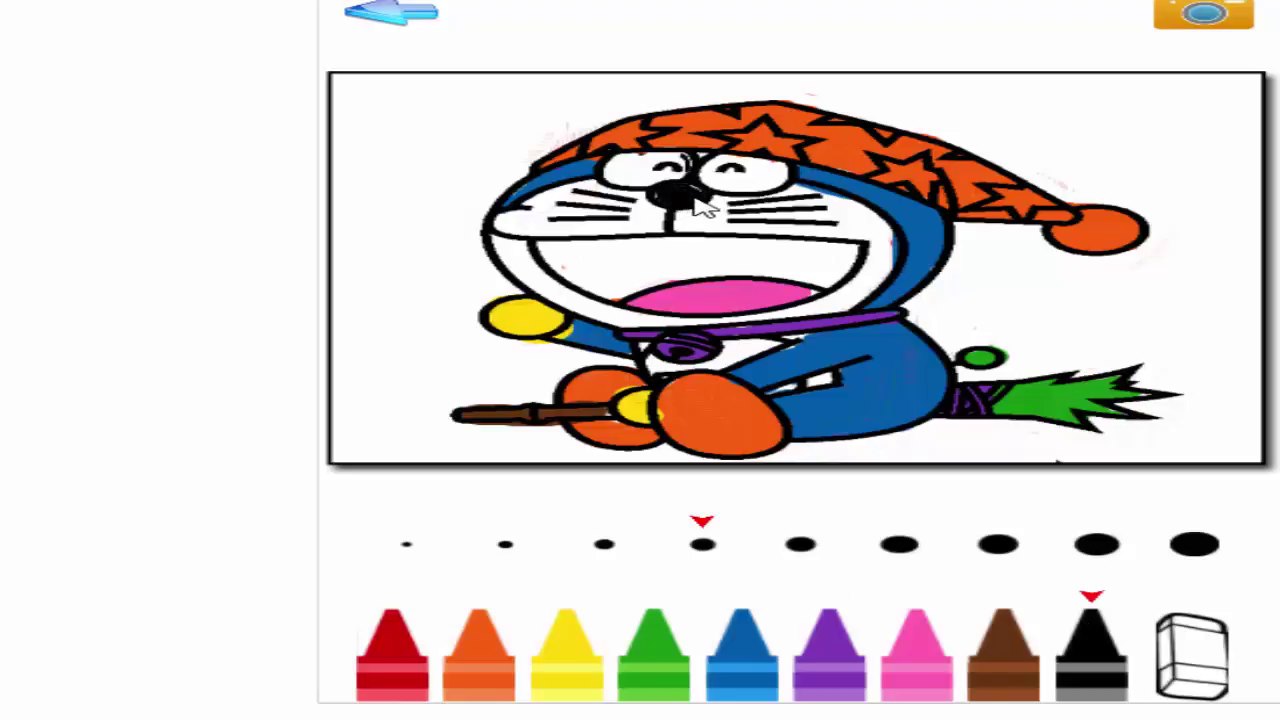